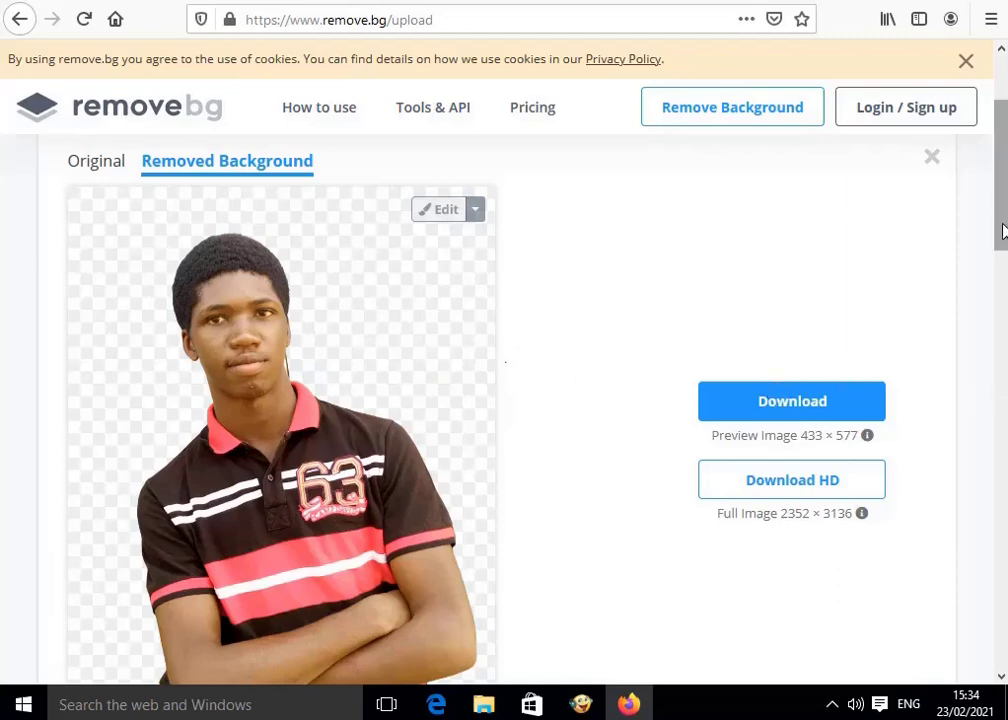
# Download the preview image of the background-removed portrait and switch to the online-image-editor.com site.
pyautogui.moveTo(1003, 237); pyautogui.dragTo(999, 250)
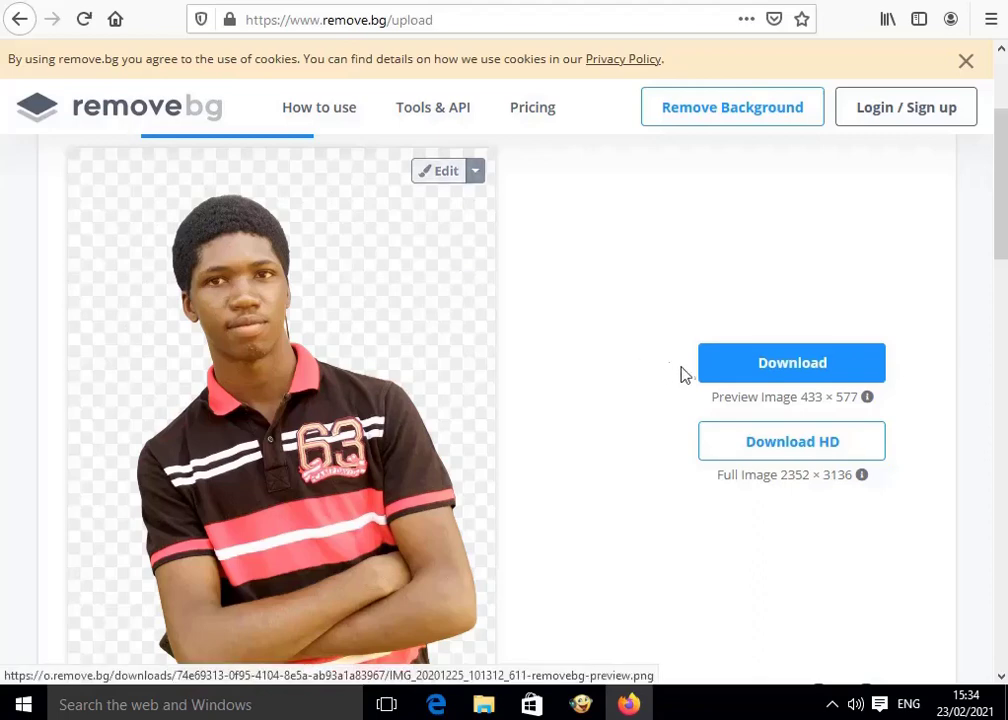
pyautogui.click(734, 370)
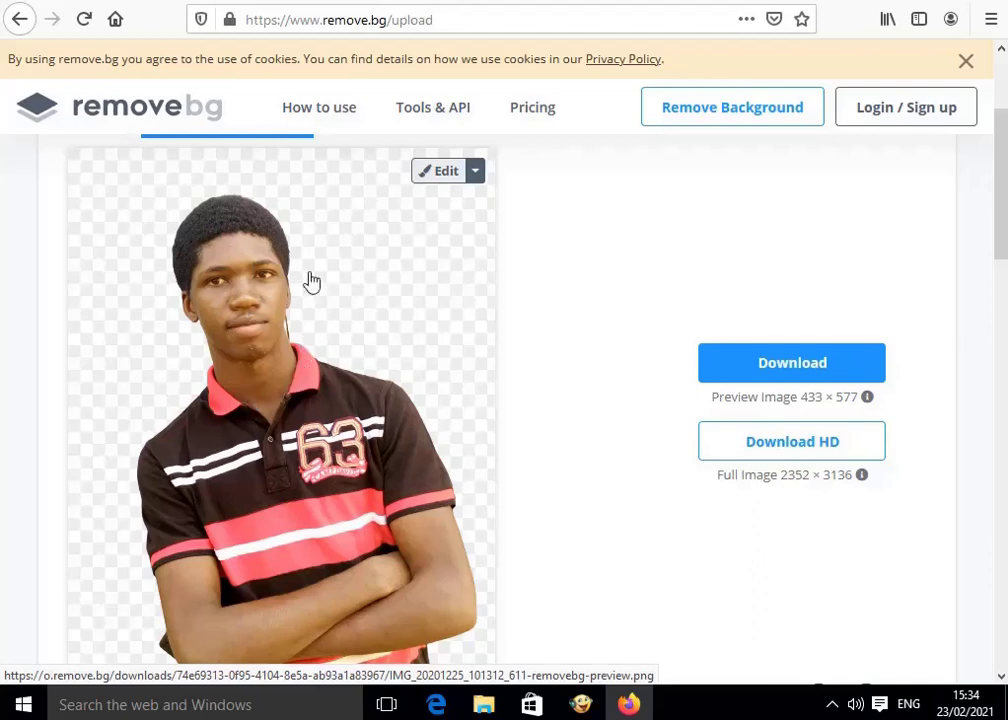
pyautogui.click(560, 2)
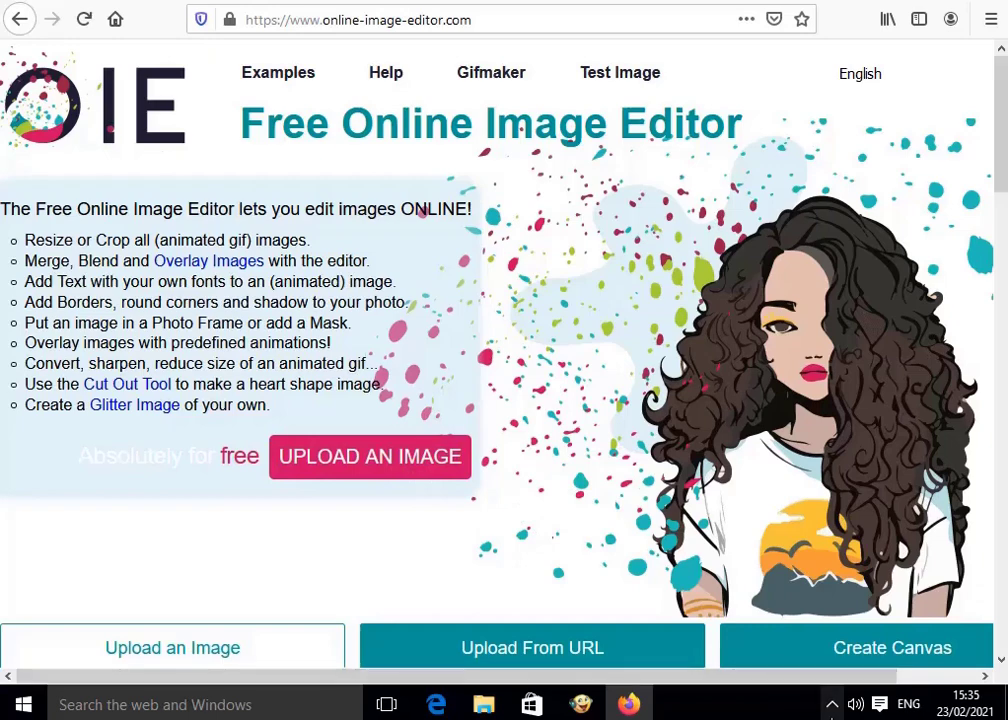
pyautogui.click(831, 704)
pyautogui.click(832, 664)
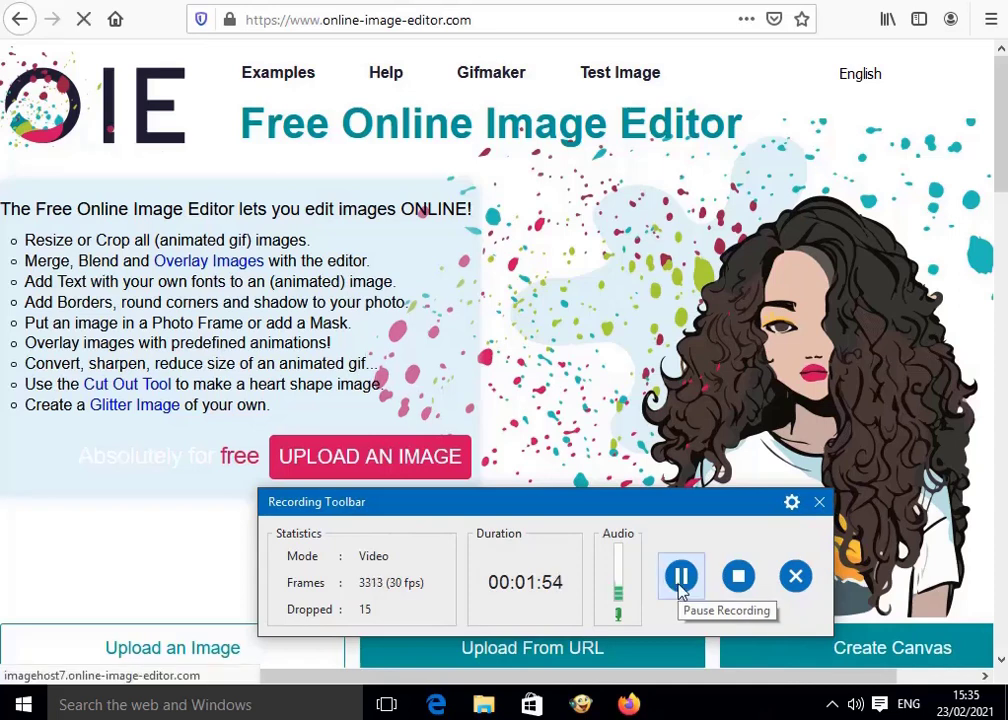
pyautogui.click(818, 503)
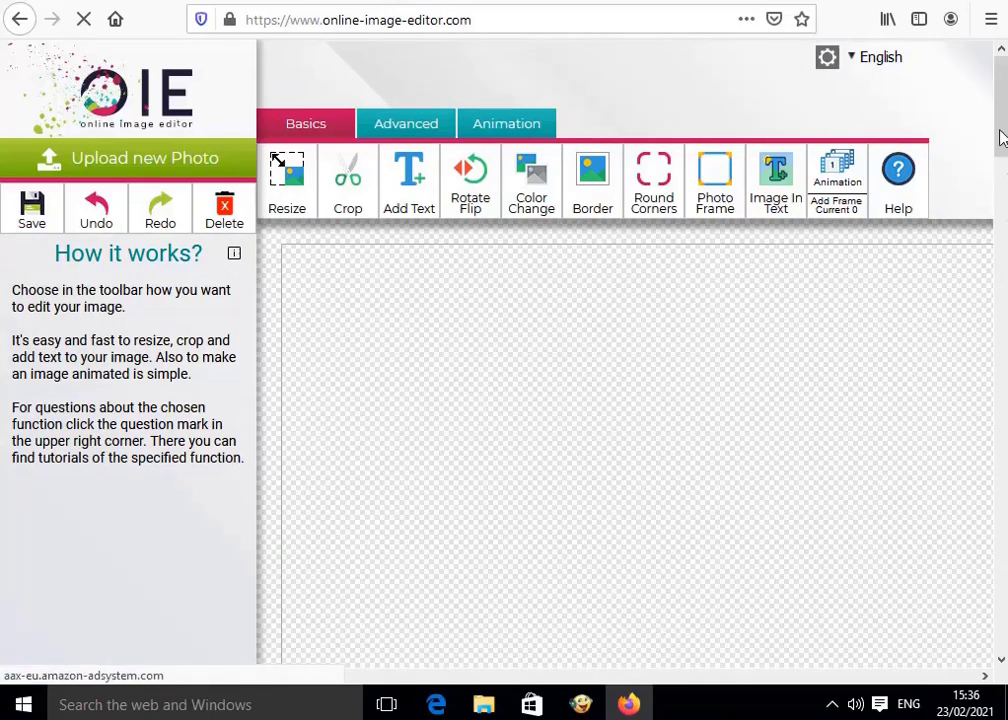
# Zoom the page out to 30% and examine the whole uploaded portrait photo from head to folded arms.
pyautogui.scroll(-5, 1001, 157)
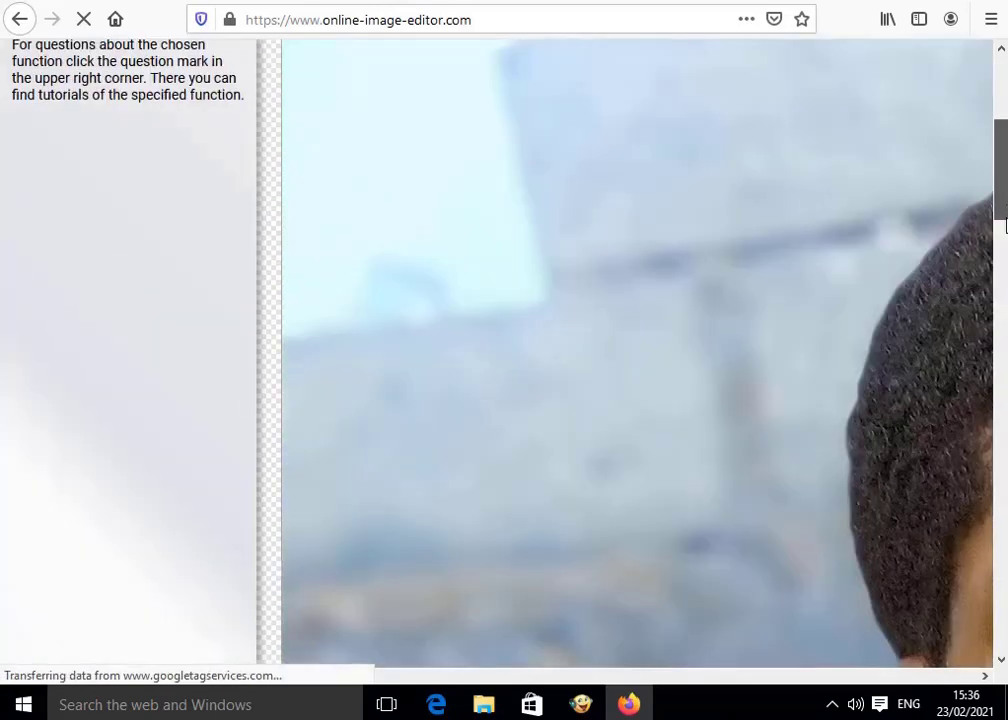
pyautogui.scroll(5, 1001, 144)
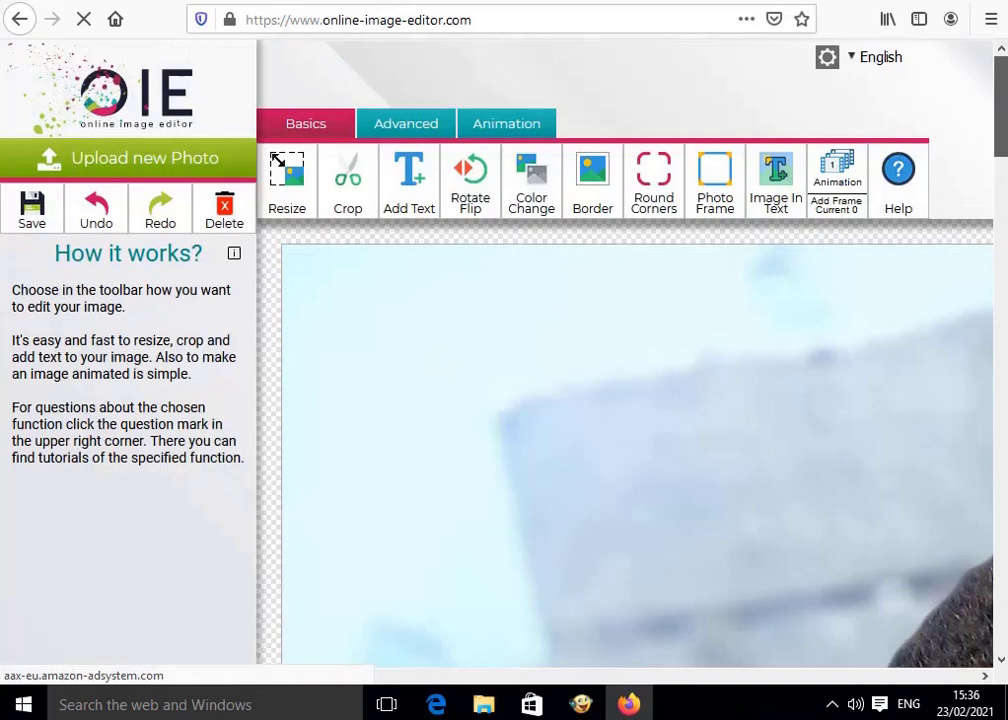
pyautogui.click(990, 19)
pyautogui.click(855, 212)
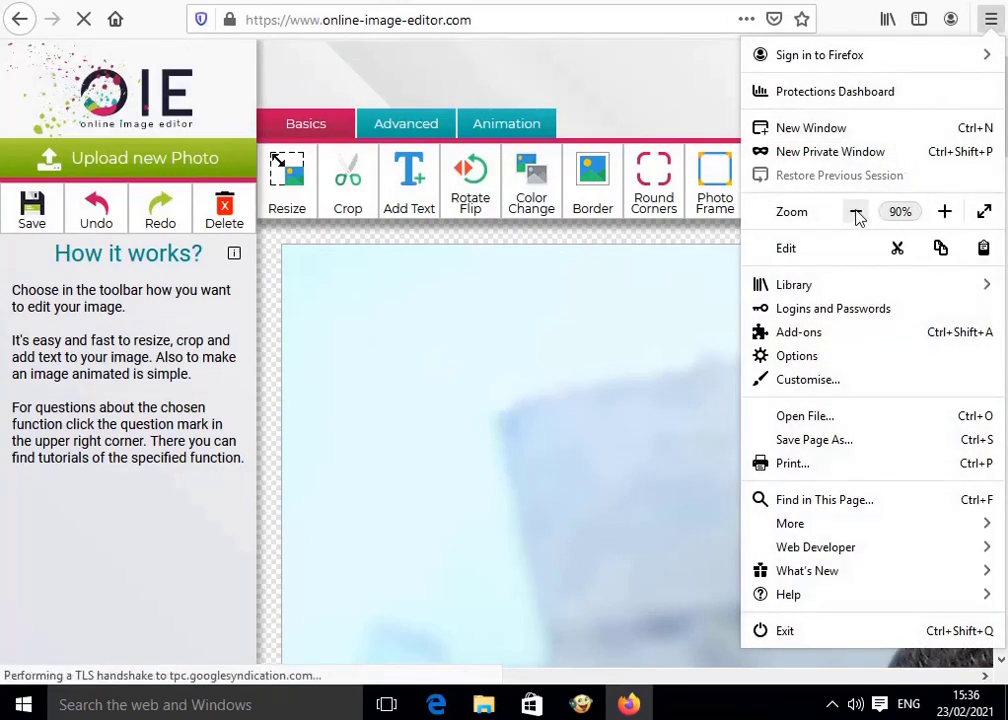
pyautogui.click(855, 212)
pyautogui.click(855, 212)
pyautogui.click(855, 212)
pyautogui.click(855, 212)
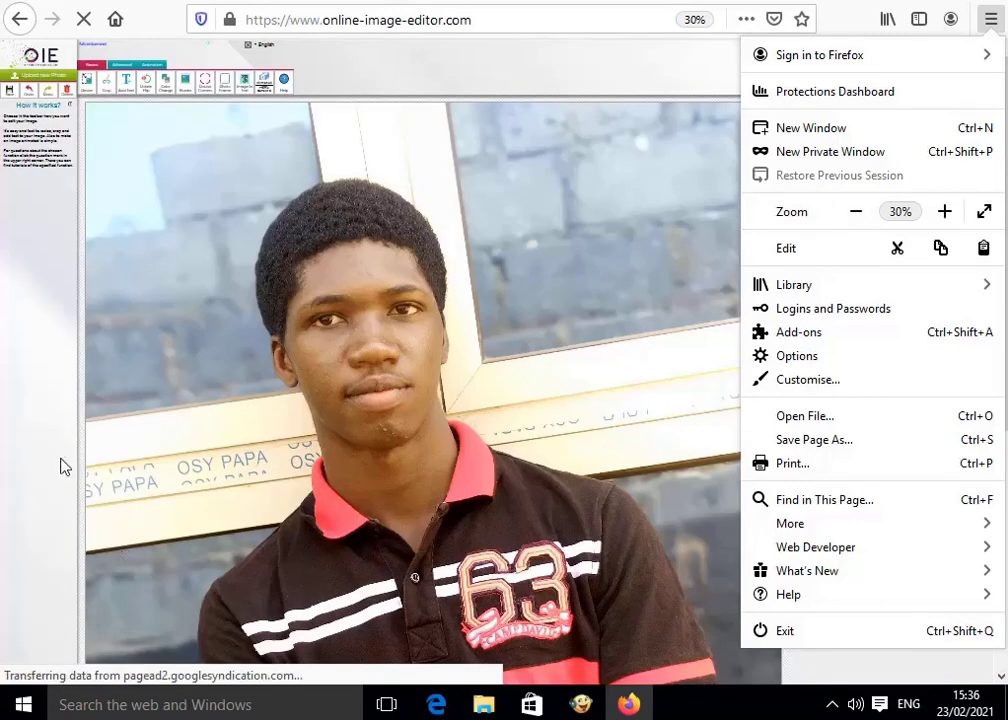
pyautogui.click(60, 466)
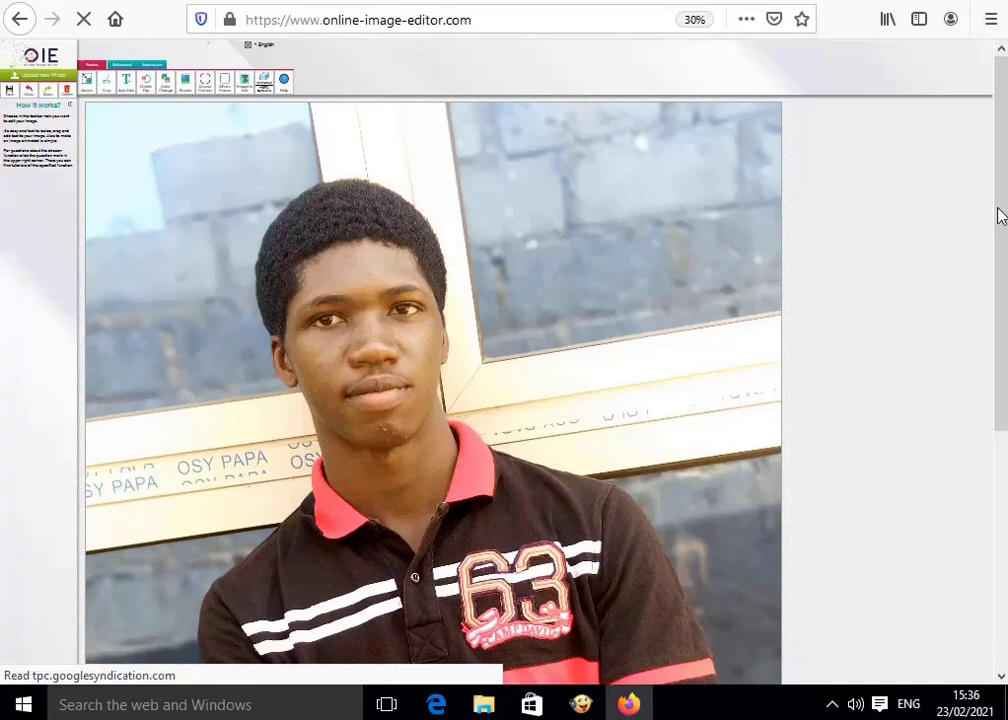
pyautogui.moveTo(997, 216); pyautogui.dragTo(997, 655)
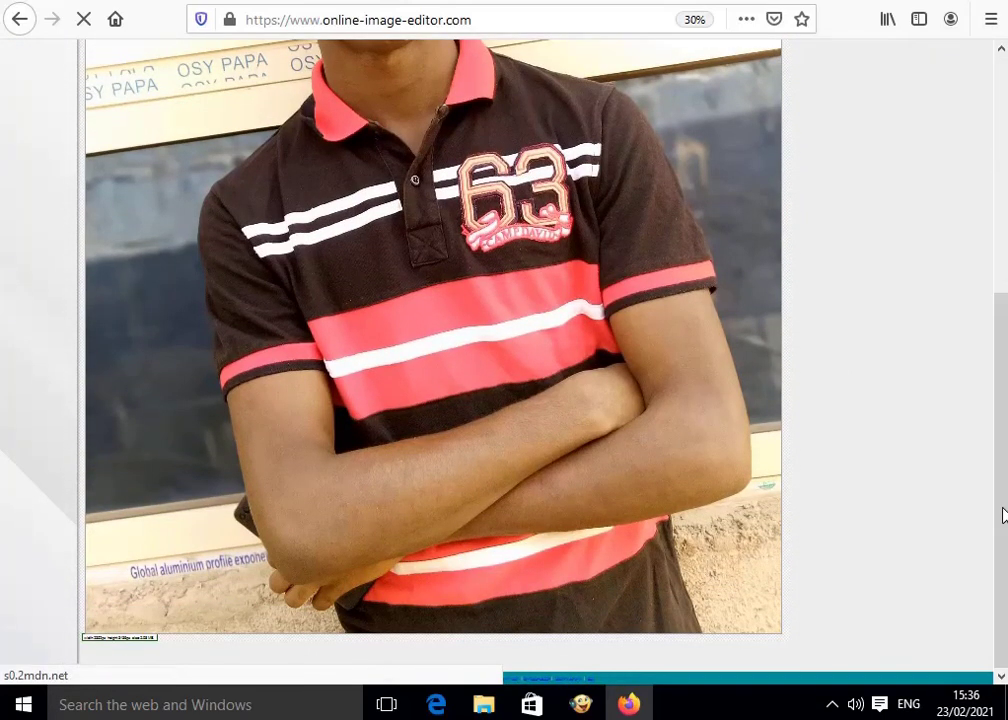
pyautogui.moveTo(1003, 515); pyautogui.dragTo(1006, 240)
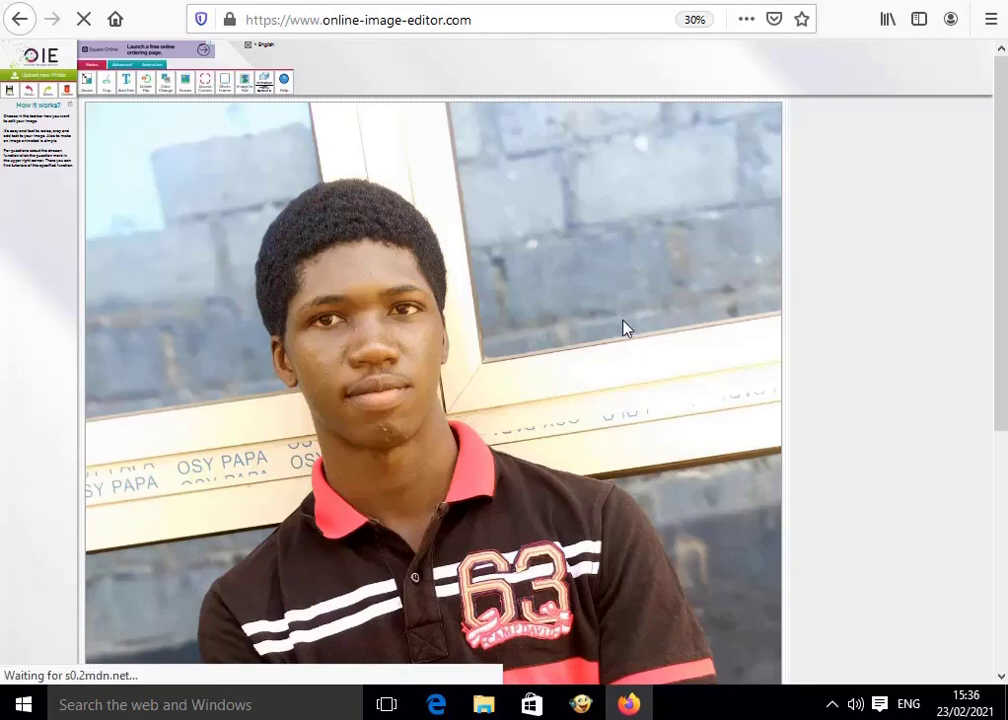
# Rotate the photo by a custom angle of 12 degrees with the Rotate Flip tool.
pyautogui.click(693, 20)
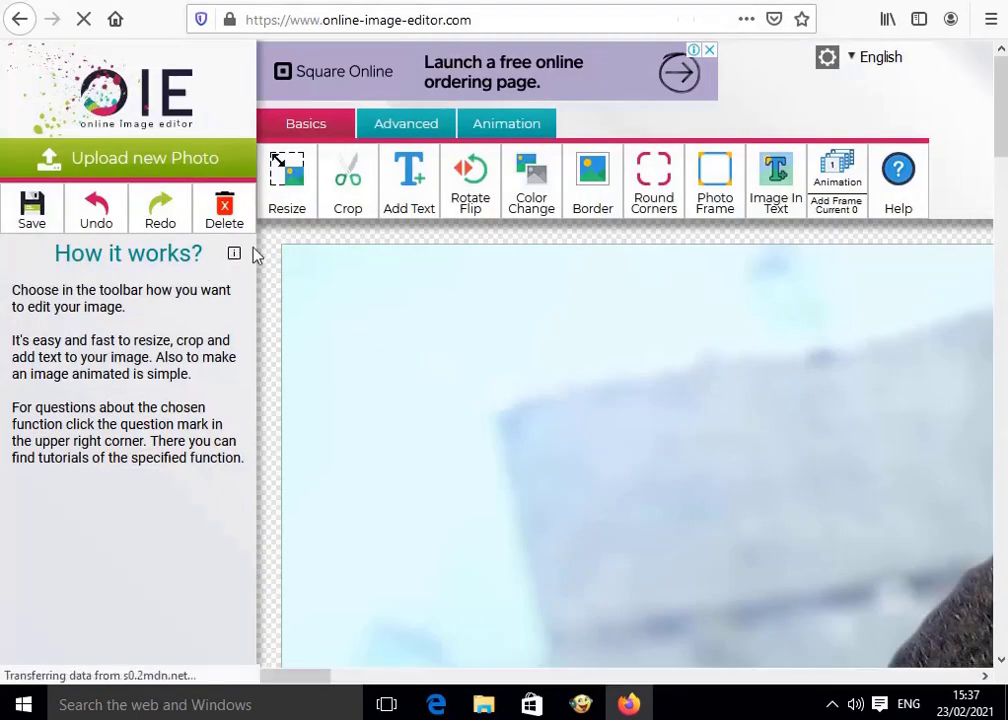
pyautogui.click(470, 190)
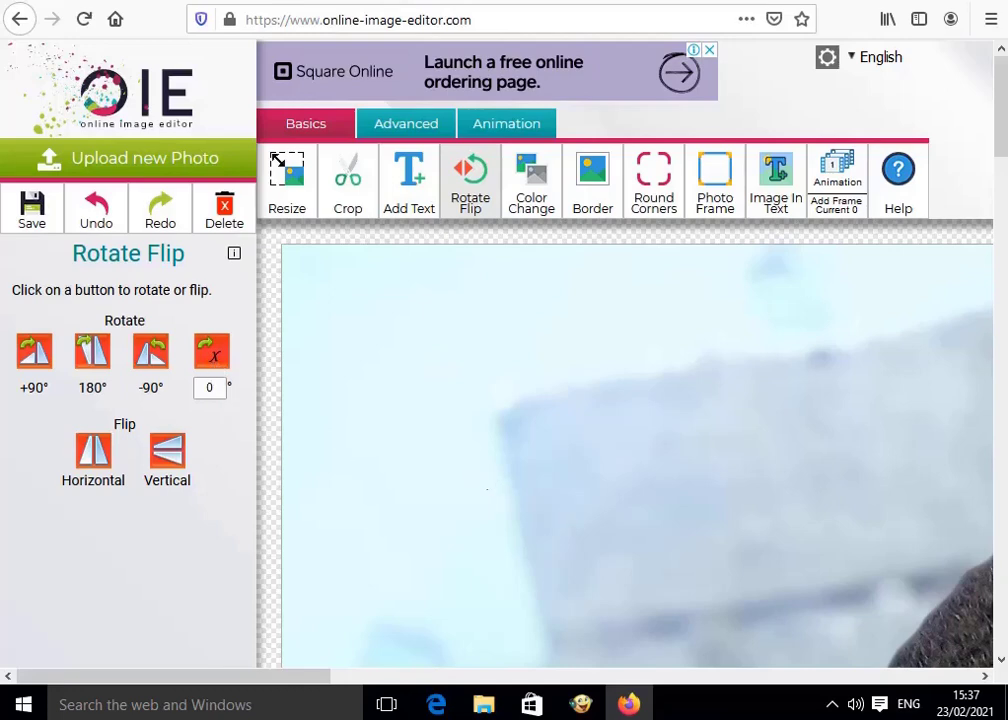
pyautogui.click(994, 20)
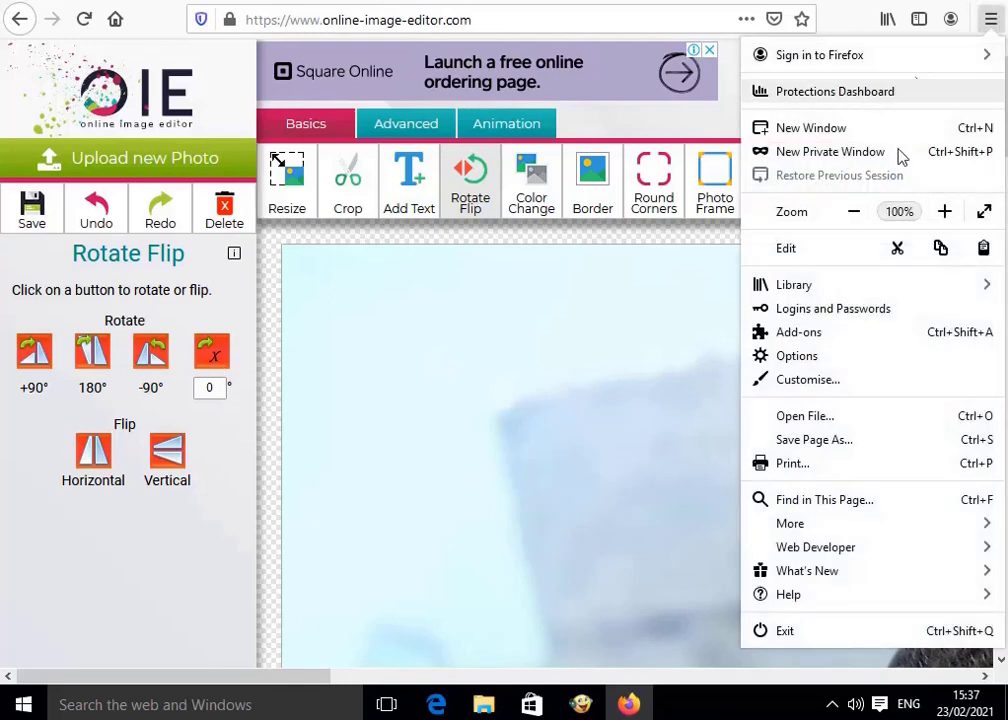
pyautogui.click(861, 215)
pyautogui.click(857, 212)
pyautogui.click(857, 212)
pyautogui.click(857, 212)
pyautogui.click(857, 212)
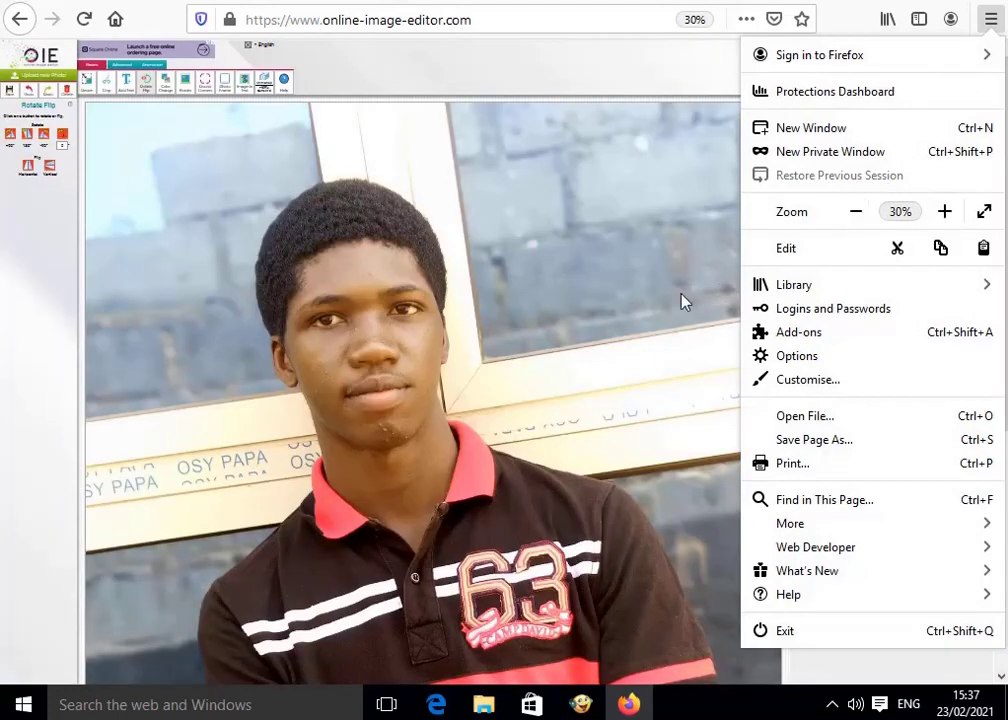
pyautogui.click(683, 302)
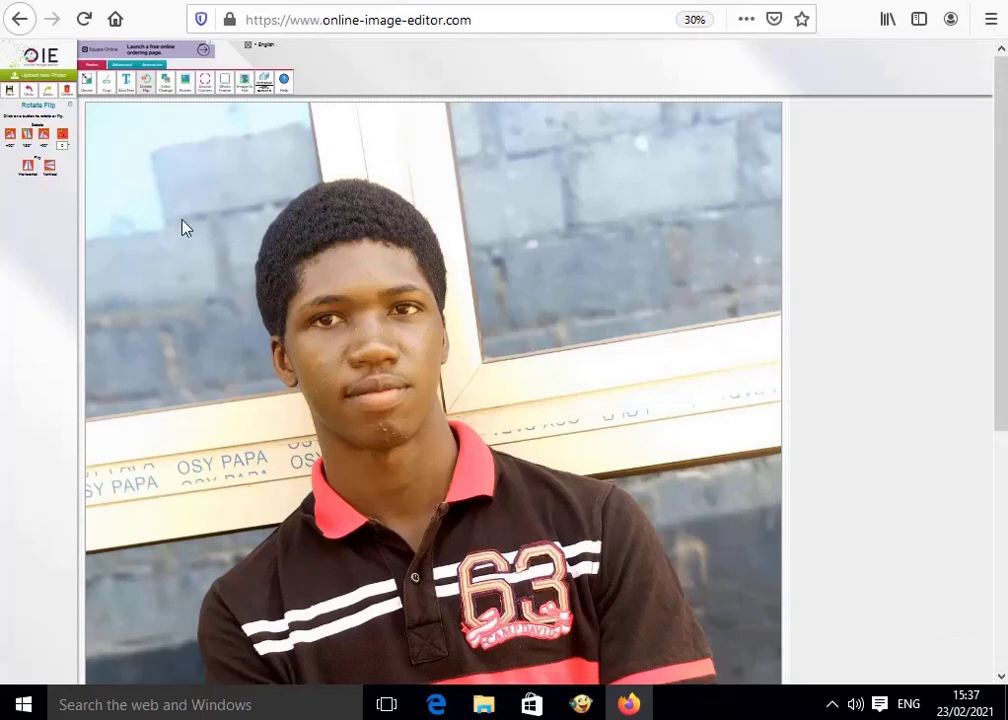
pyautogui.click(691, 21)
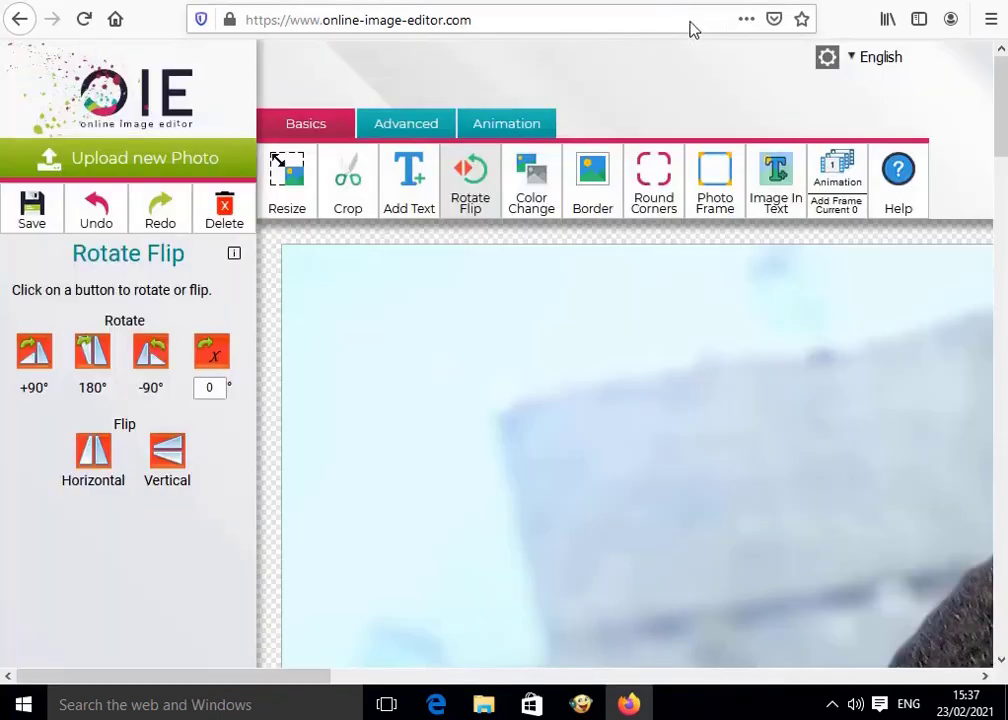
pyautogui.click(222, 390)
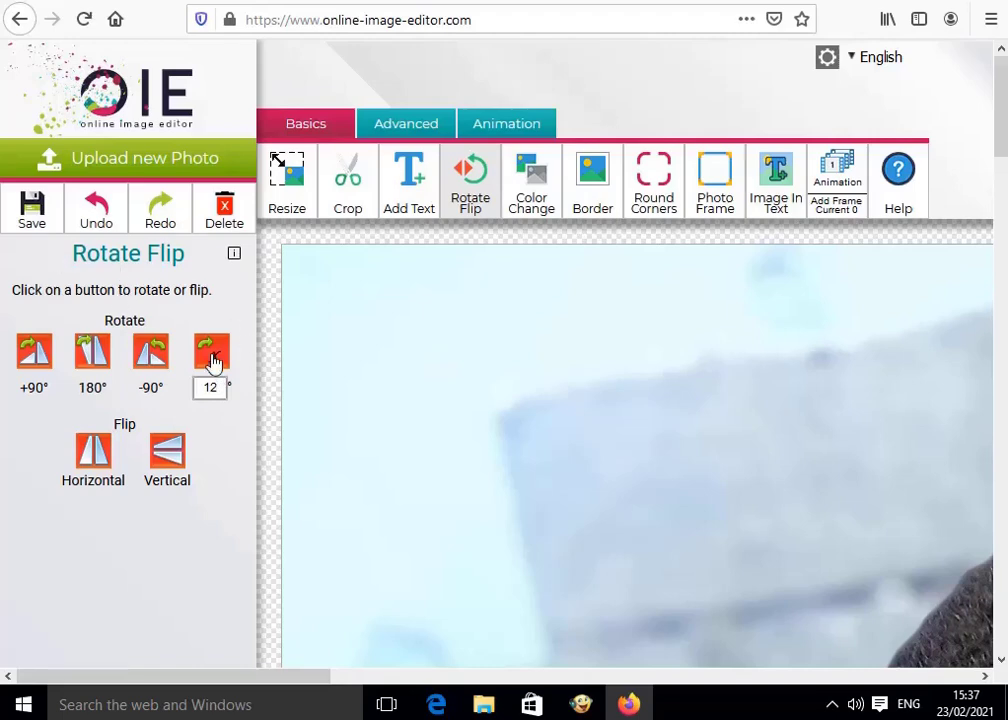
pyautogui.click(213, 362)
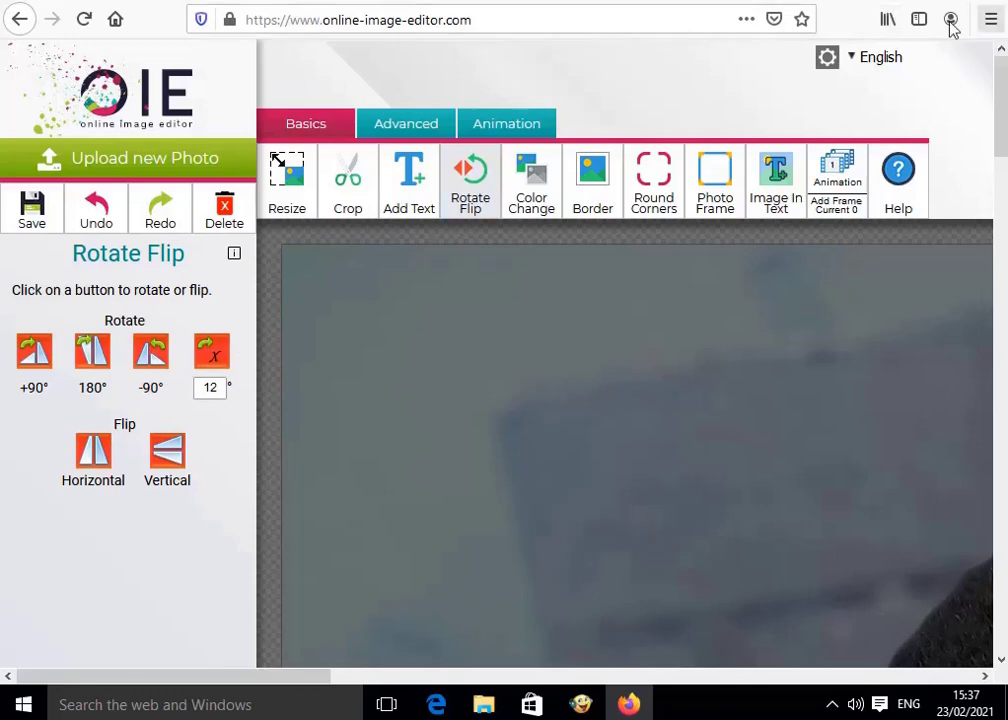
# Zoom the page out to 30% and check how upright the subject stands in the rotated photo.
pyautogui.click(988, 20)
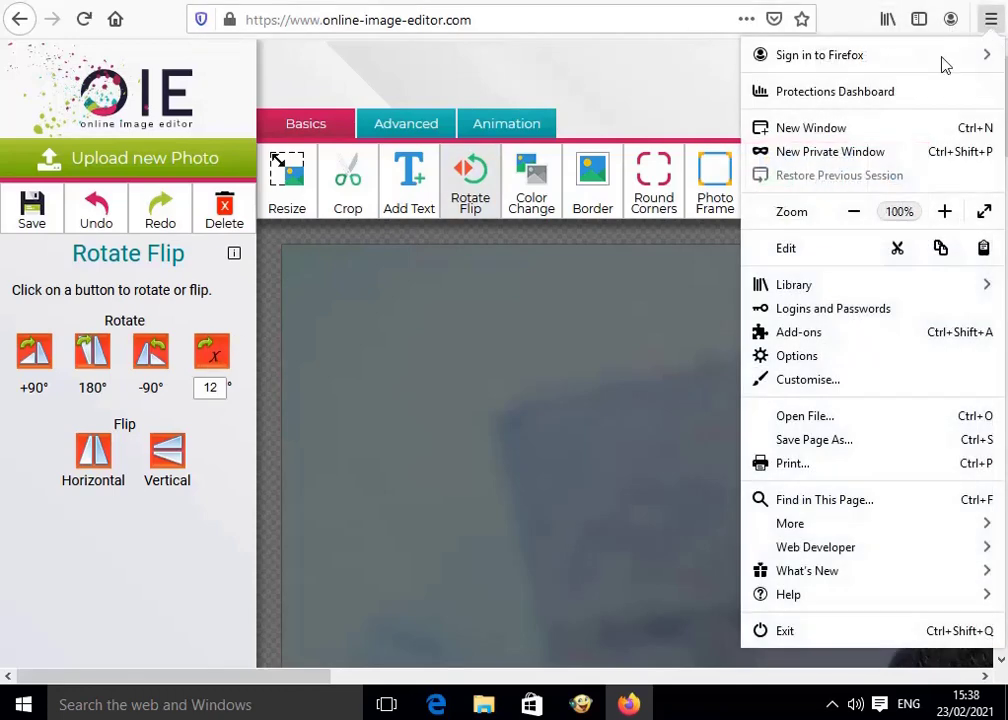
pyautogui.click(855, 218)
pyautogui.click(855, 218)
pyautogui.click(855, 218)
pyautogui.click(855, 220)
pyautogui.click(855, 220)
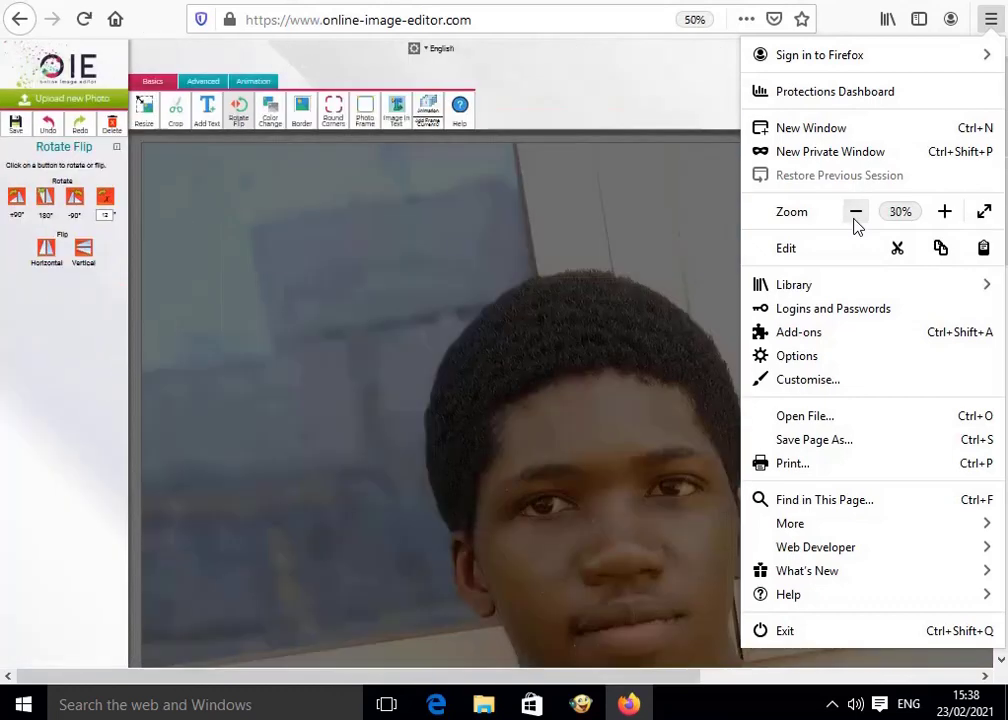
pyautogui.click(658, 210)
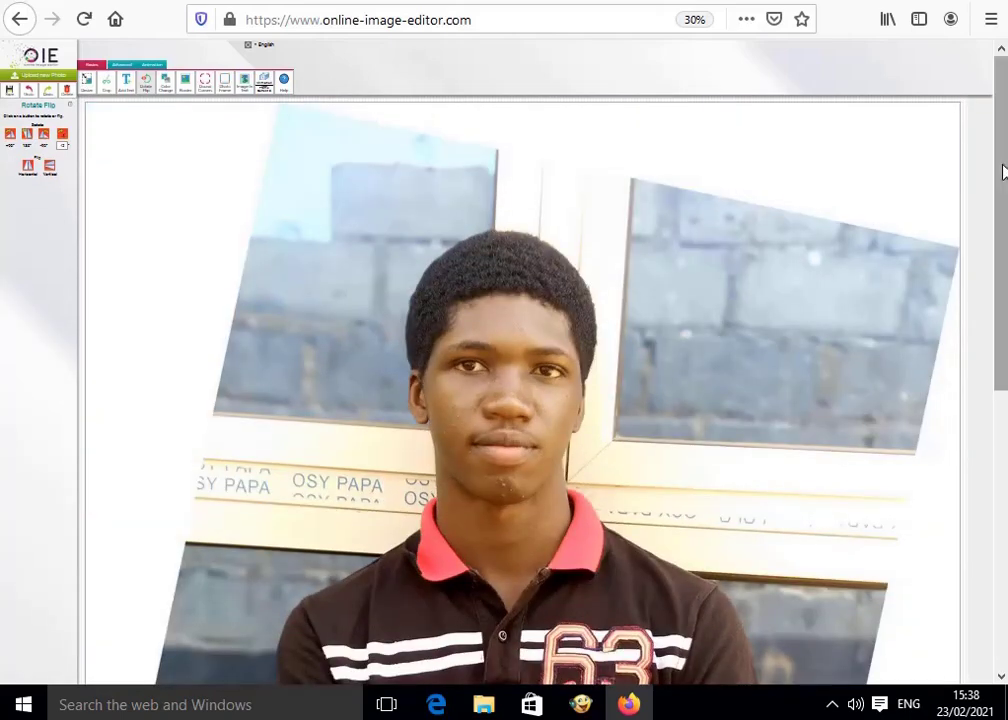
pyautogui.moveTo(1001, 169); pyautogui.dragTo(1003, 121)
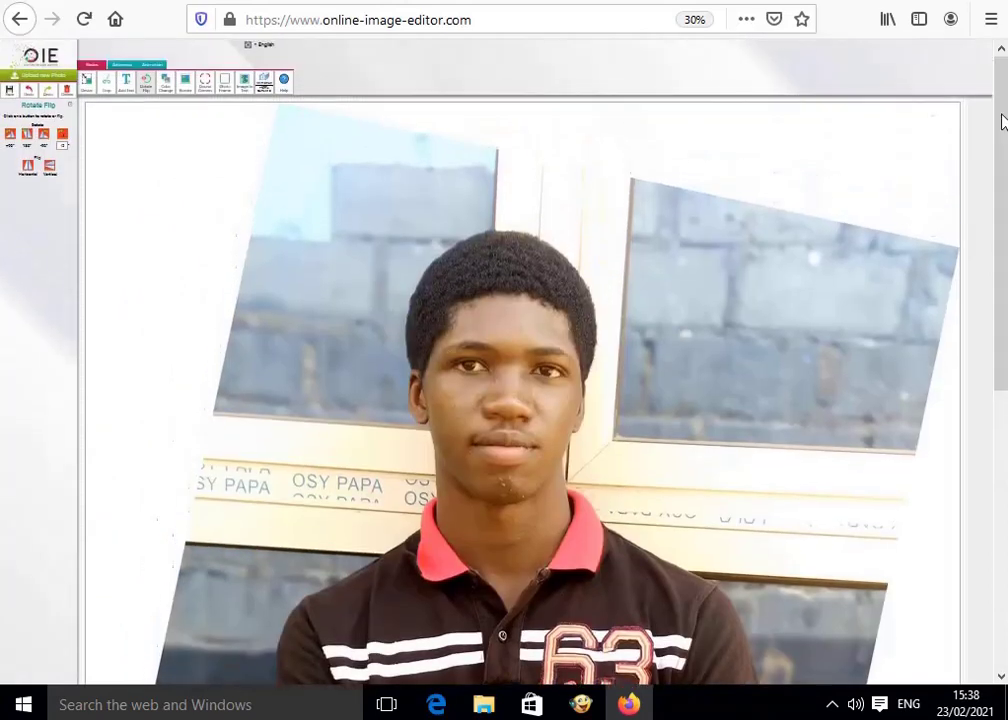
# Start cropping the rotated photo and raise the crop box's upper edge above the subject's head.
pyautogui.click(107, 88)
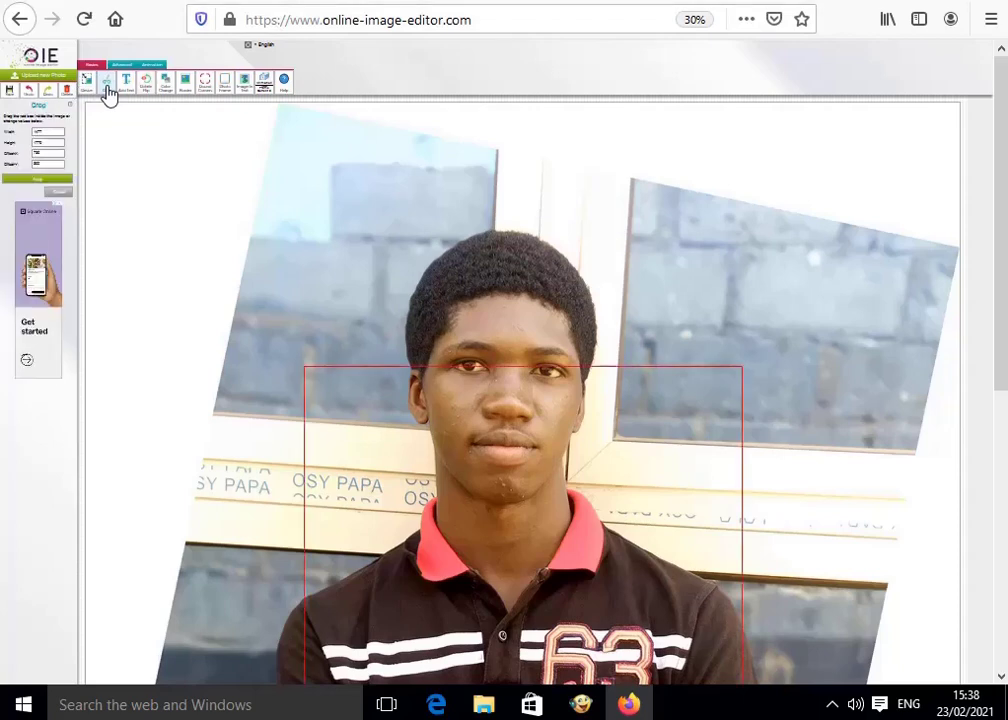
pyautogui.click(693, 21)
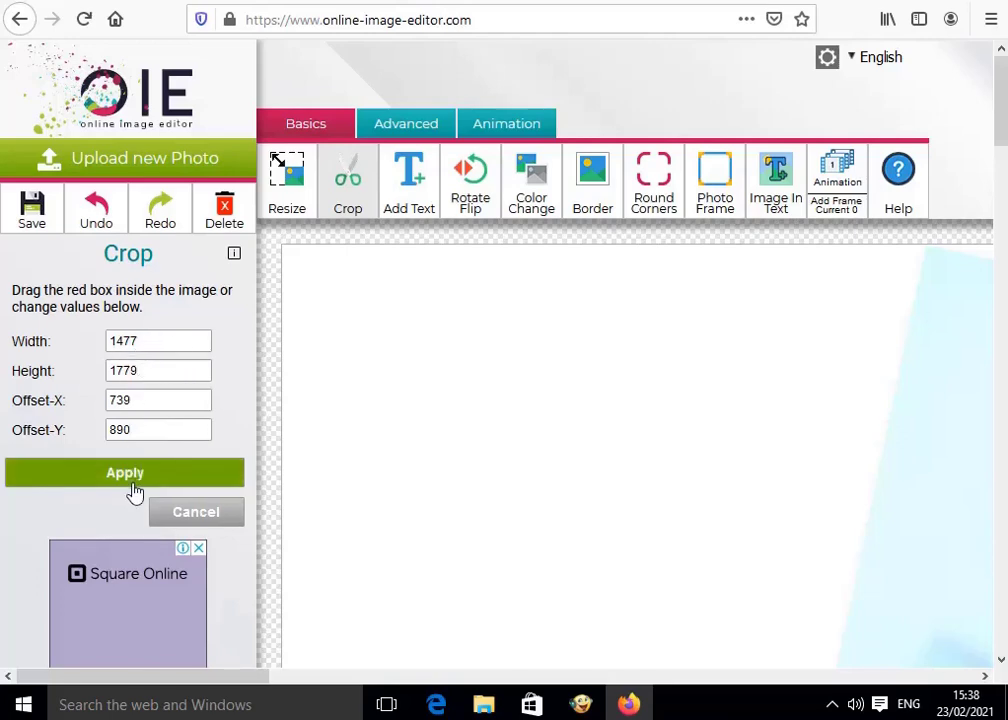
pyautogui.click(992, 19)
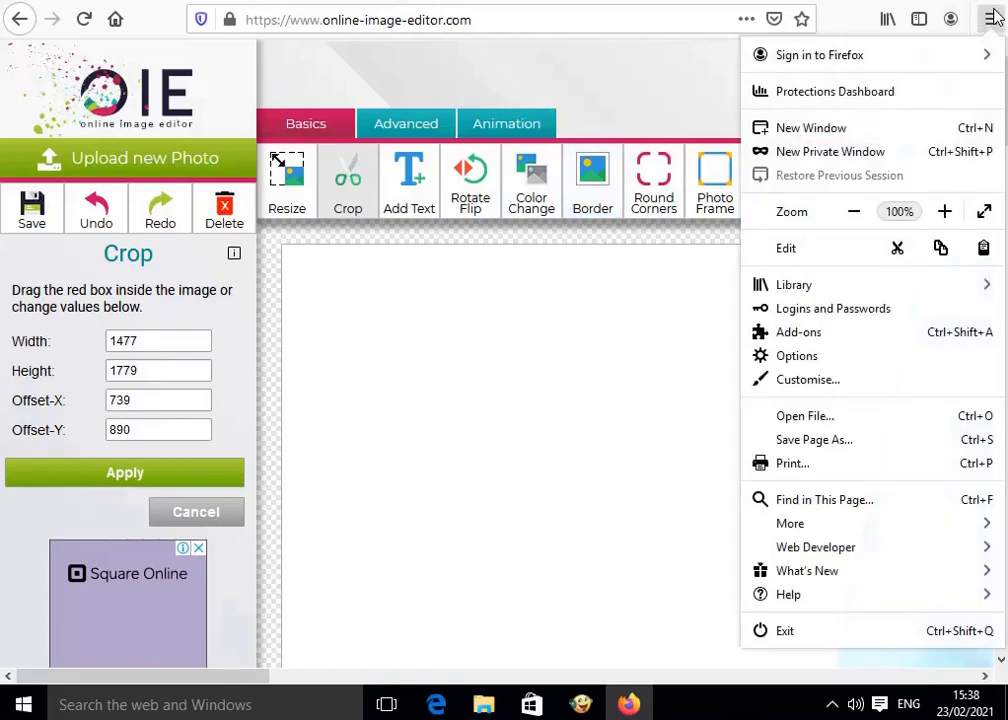
pyautogui.click(856, 218)
pyautogui.click(856, 218)
pyautogui.click(856, 218)
pyautogui.click(856, 218)
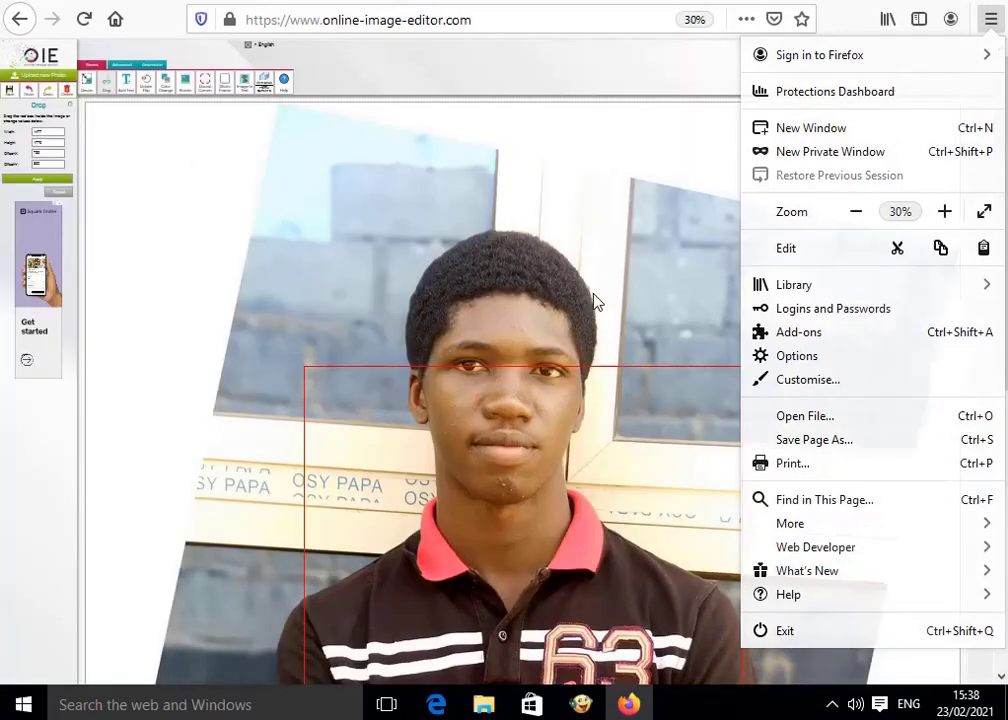
pyautogui.click(596, 299)
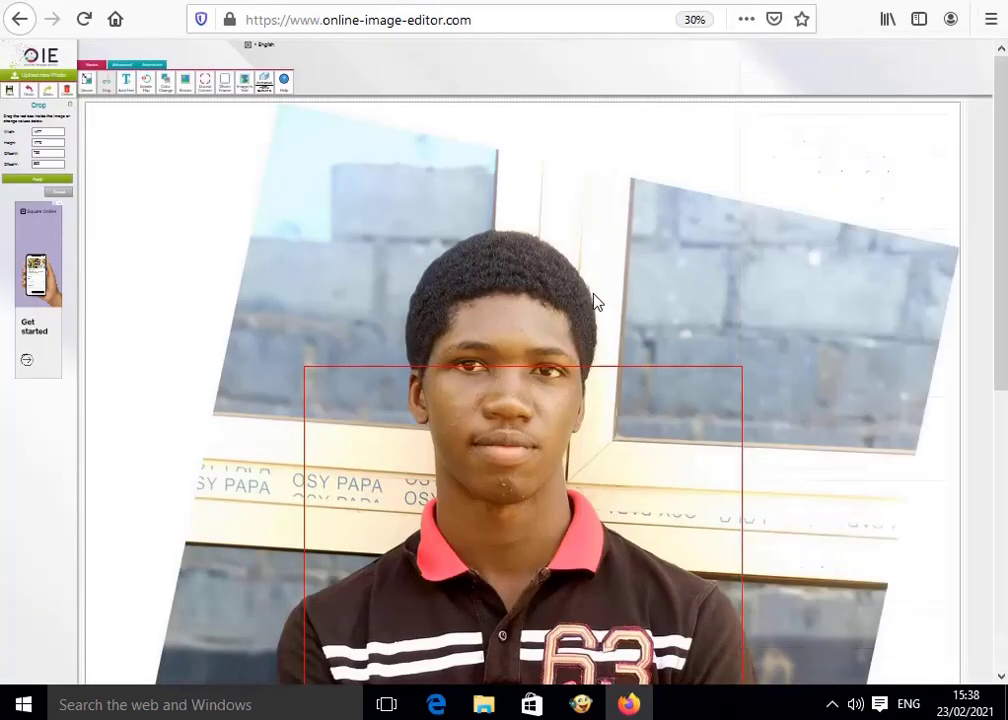
pyautogui.doubleClick(528, 371)
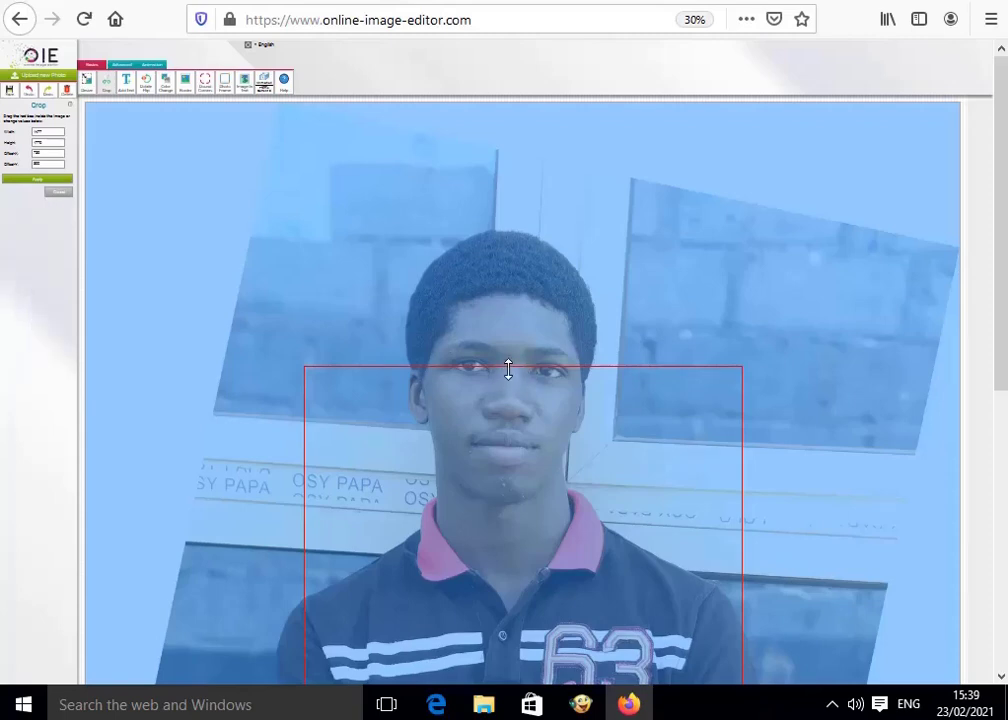
pyautogui.moveTo(508, 369); pyautogui.dragTo(500, 218)
# Widen the crop box by moving its left edge outward beyond the subject's sleeve and arm.
pyautogui.moveTo(1005, 299); pyautogui.dragTo(1005, 503)
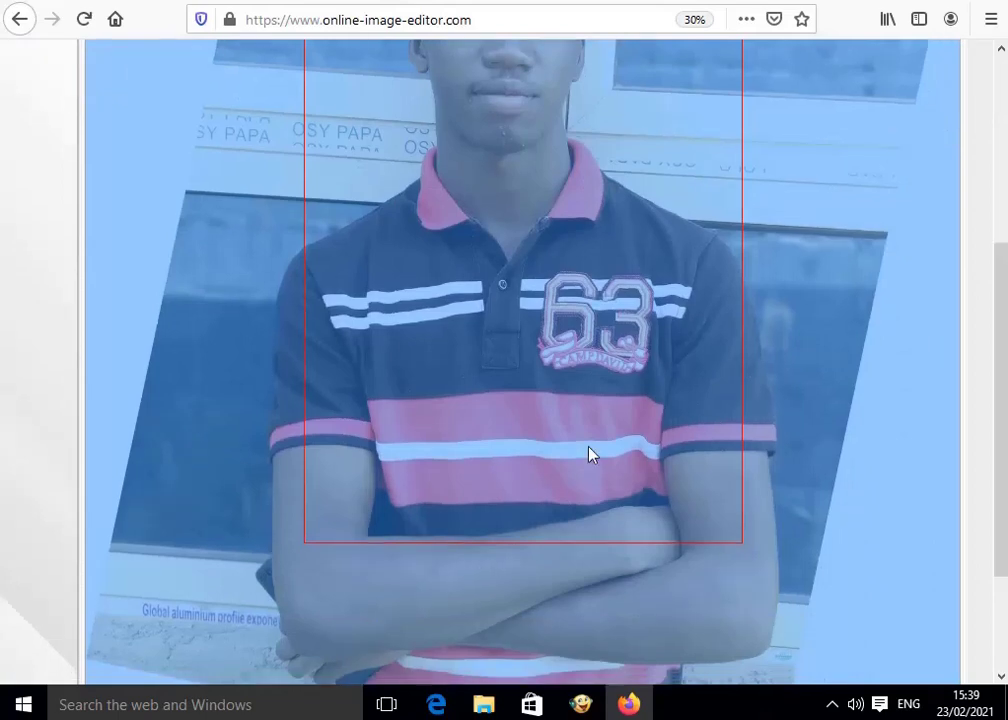
pyautogui.click(291, 378)
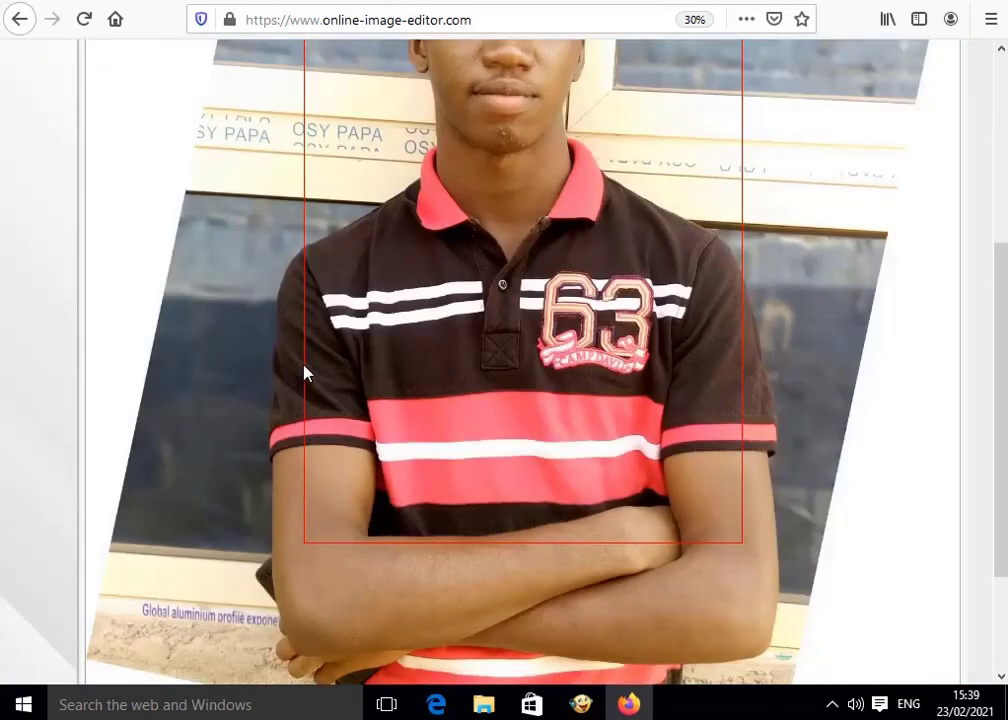
pyautogui.moveTo(306, 356); pyautogui.dragTo(244, 351)
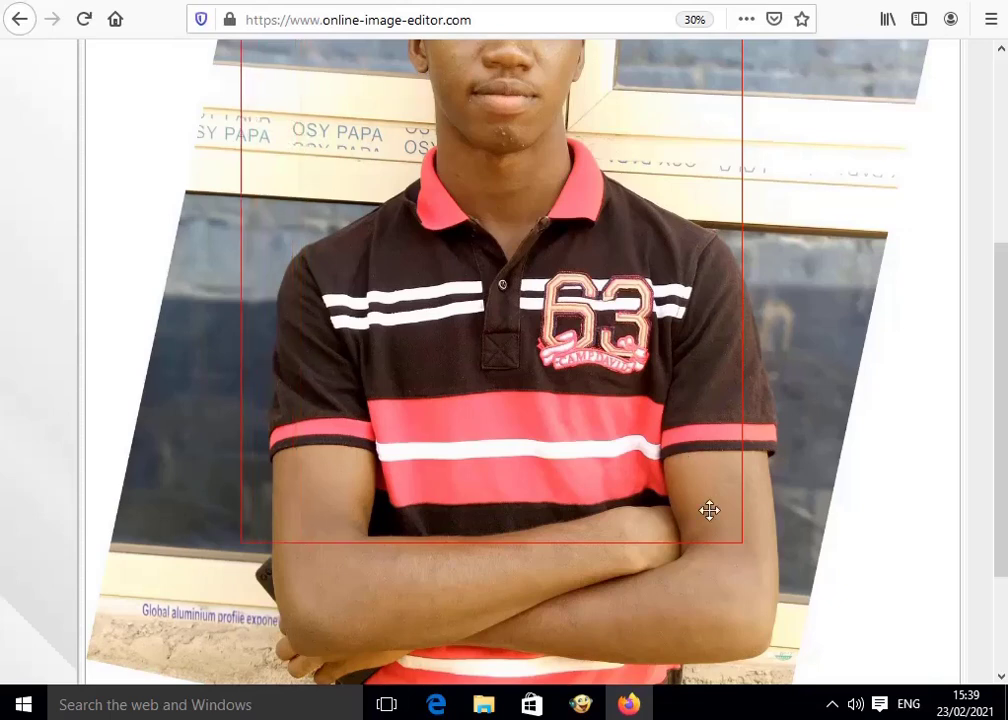
pyautogui.click(833, 710)
pyautogui.click(834, 667)
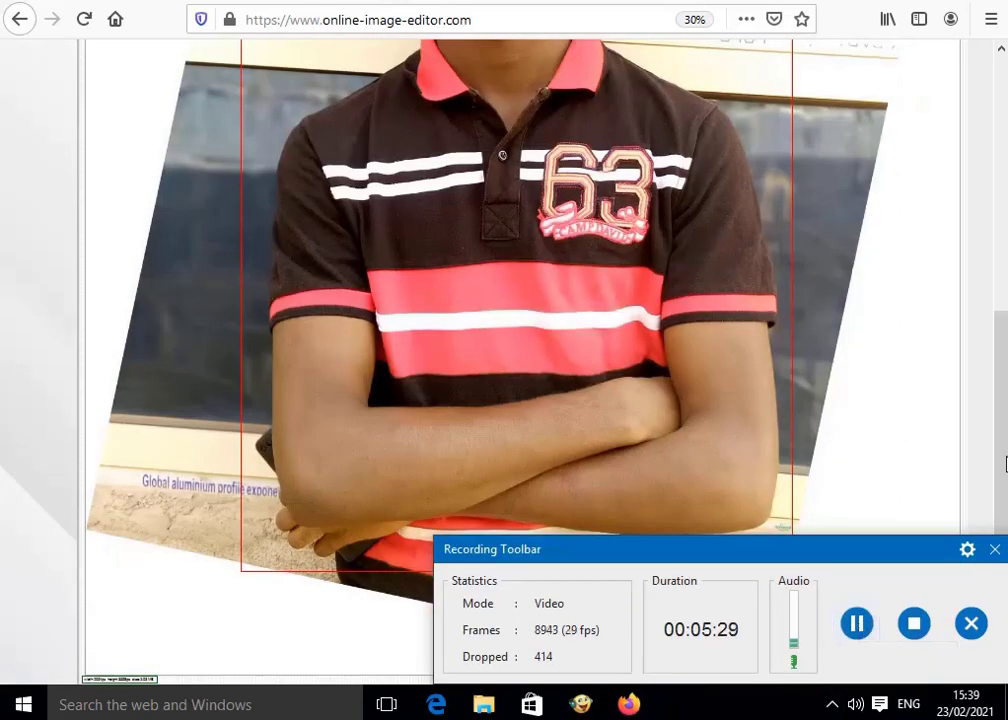
pyautogui.scroll(-2, 1003, 494)
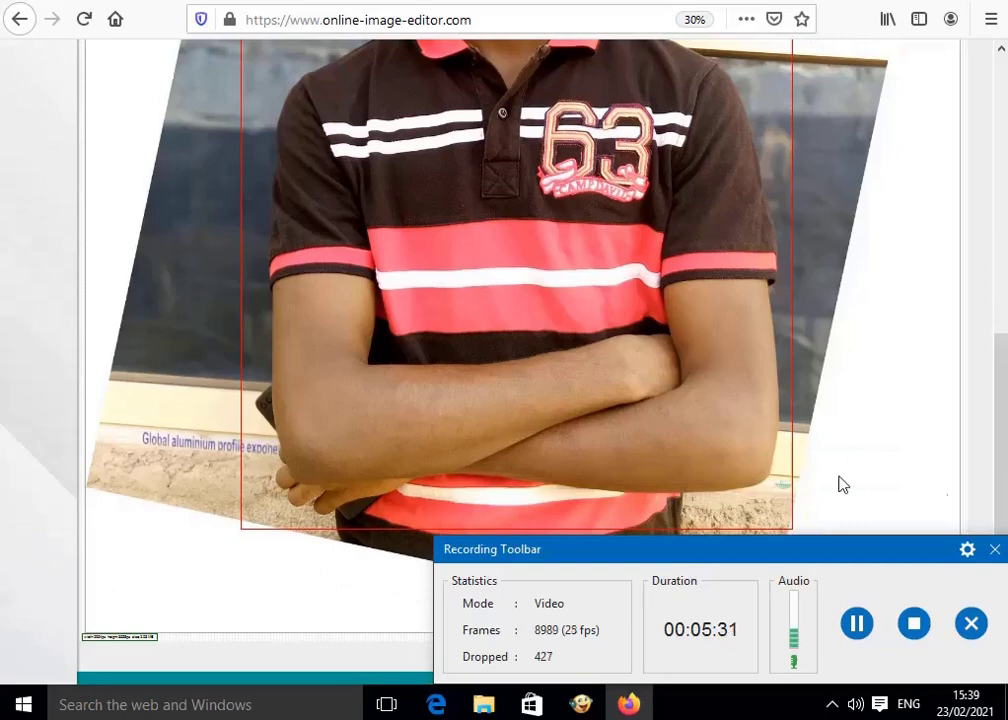
# Apply the crop box around the subject to the rotated photo.
pyautogui.moveTo(1003, 467); pyautogui.dragTo(955, 195)
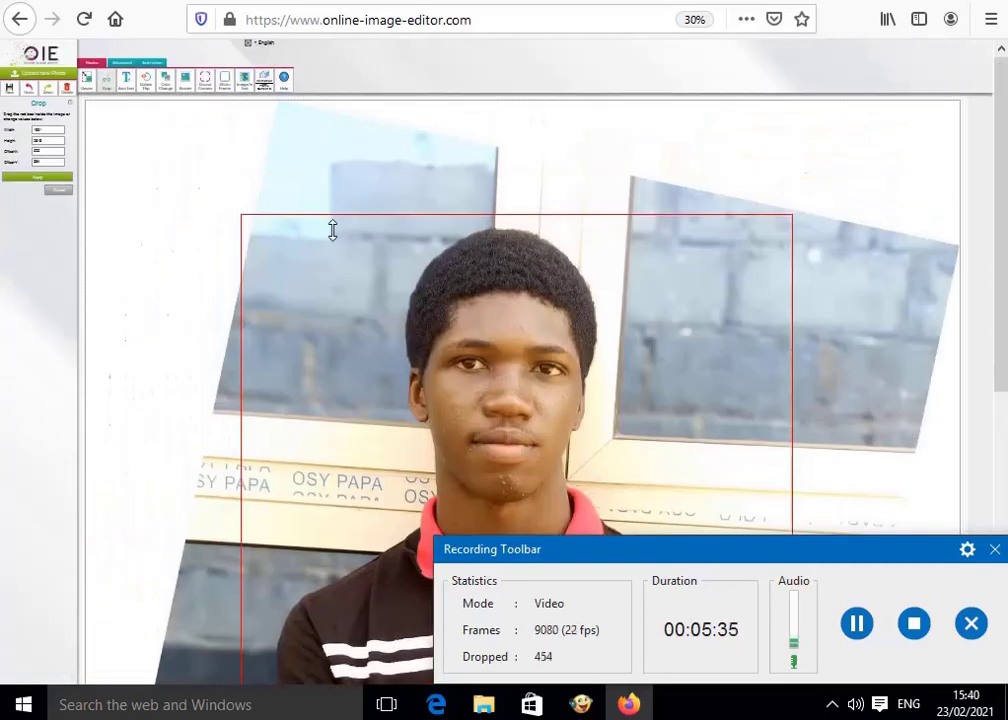
pyautogui.click(15, 182)
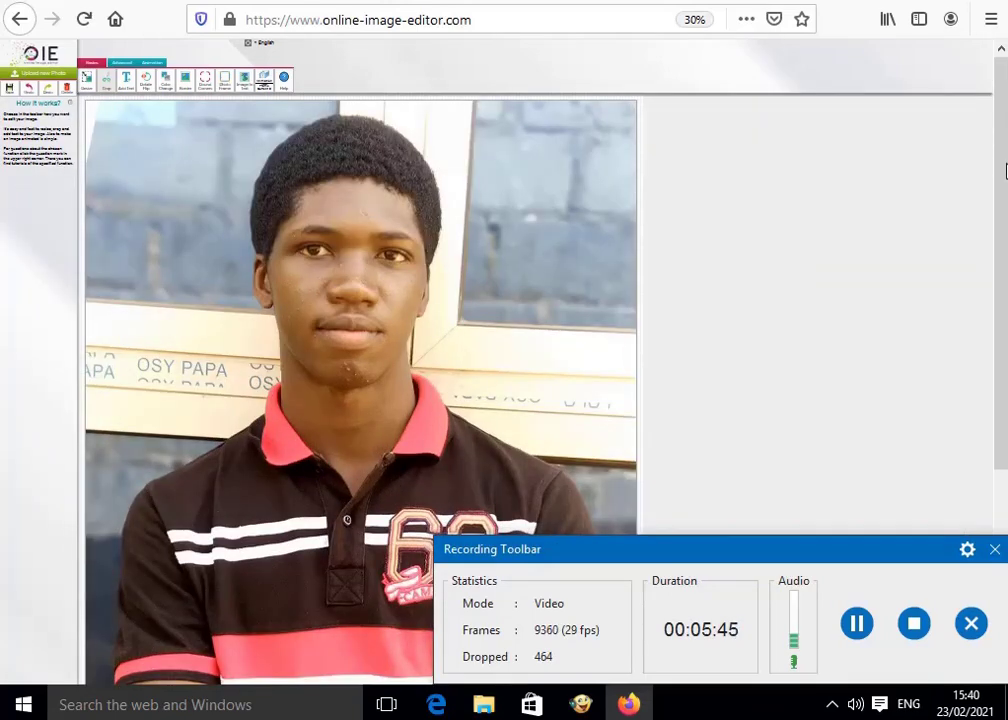
pyautogui.moveTo(1003, 171)
pyautogui.mouseDown()
pyautogui.moveTo(985, 383)
pyautogui.moveTo(997, 275)
pyautogui.moveTo(993, 157)
pyautogui.mouseUp()
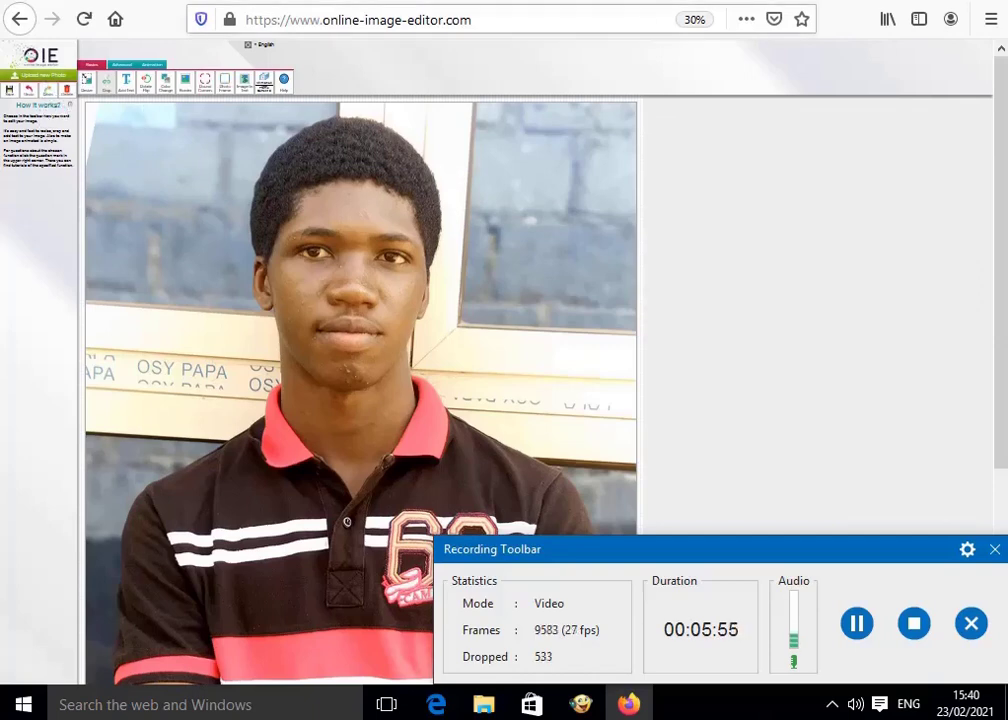
# Save the cropped photo to the computer as a JPG file and check the browser's download list.
pyautogui.click(704, 22)
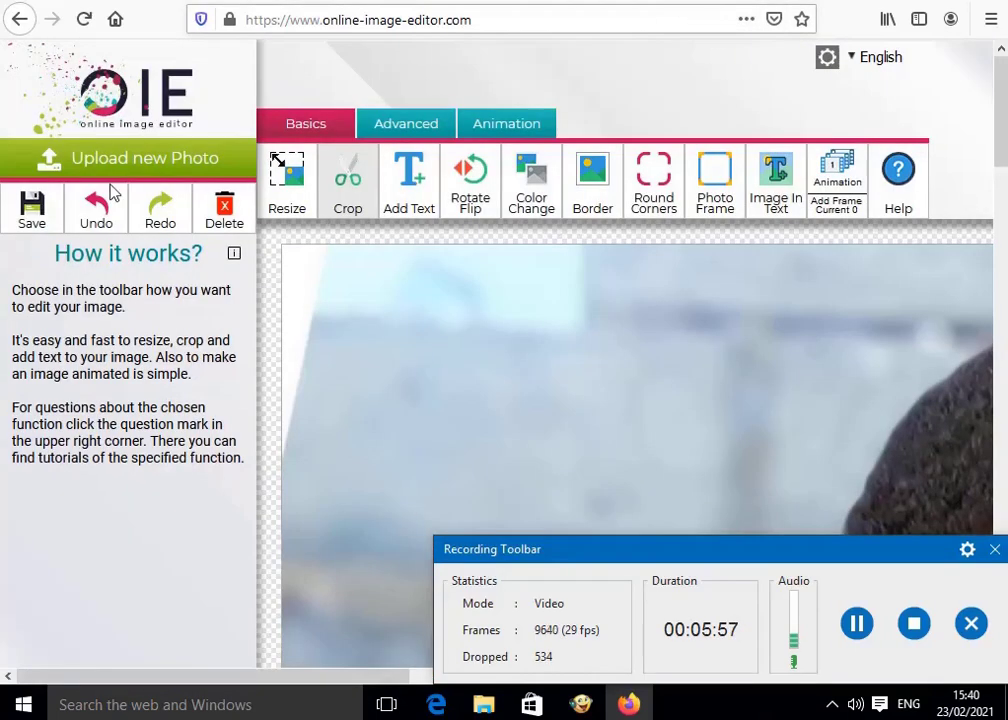
pyautogui.click(38, 213)
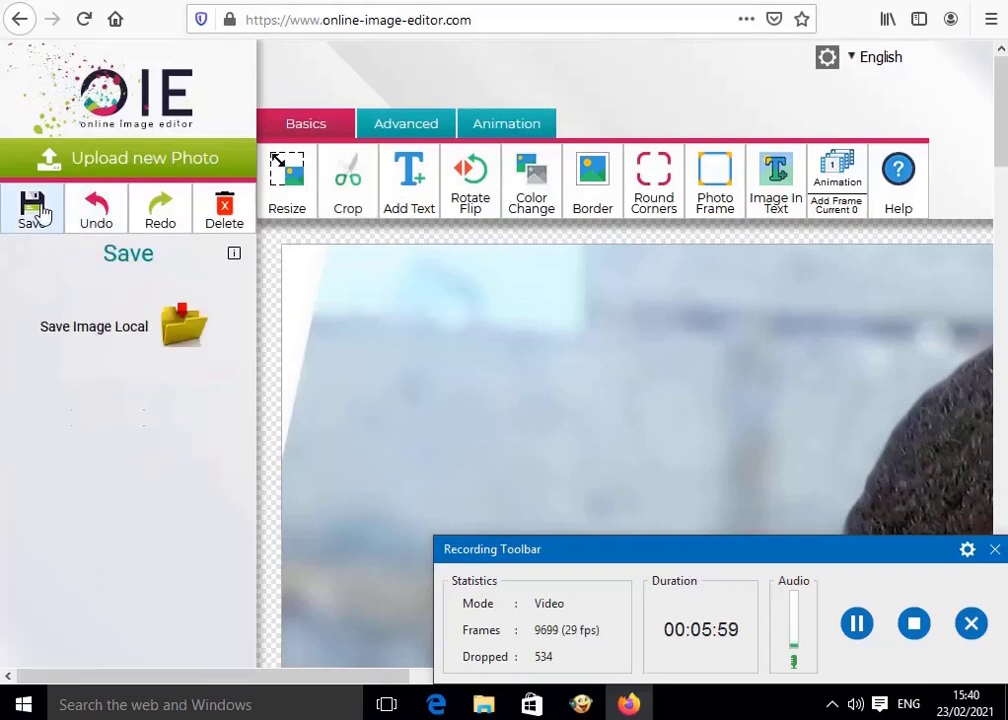
pyautogui.click(176, 336)
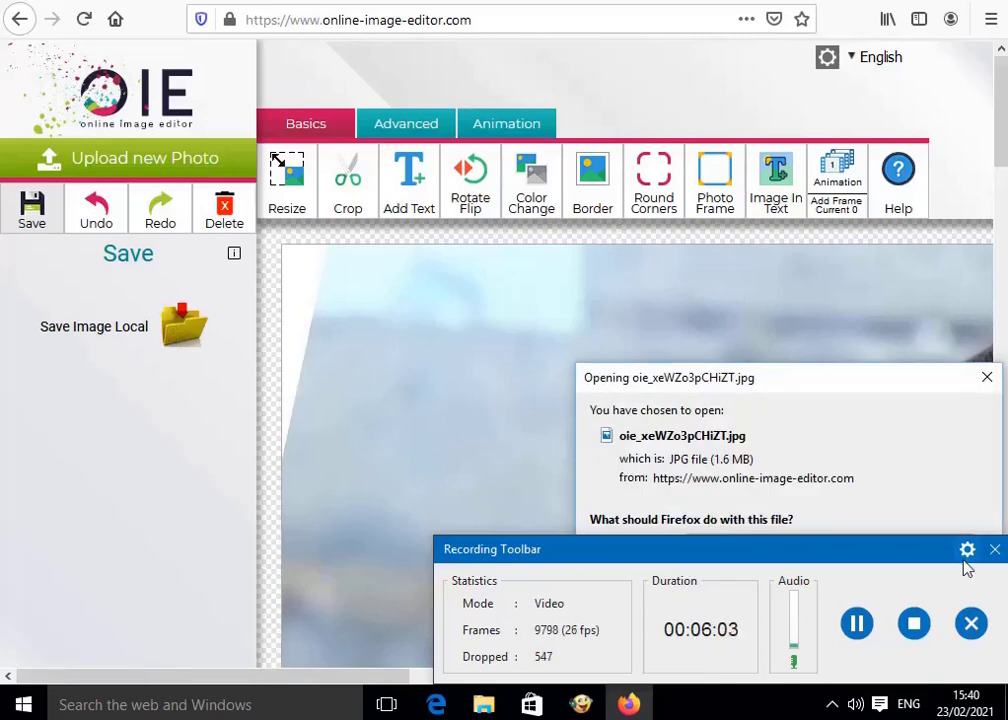
pyautogui.click(994, 549)
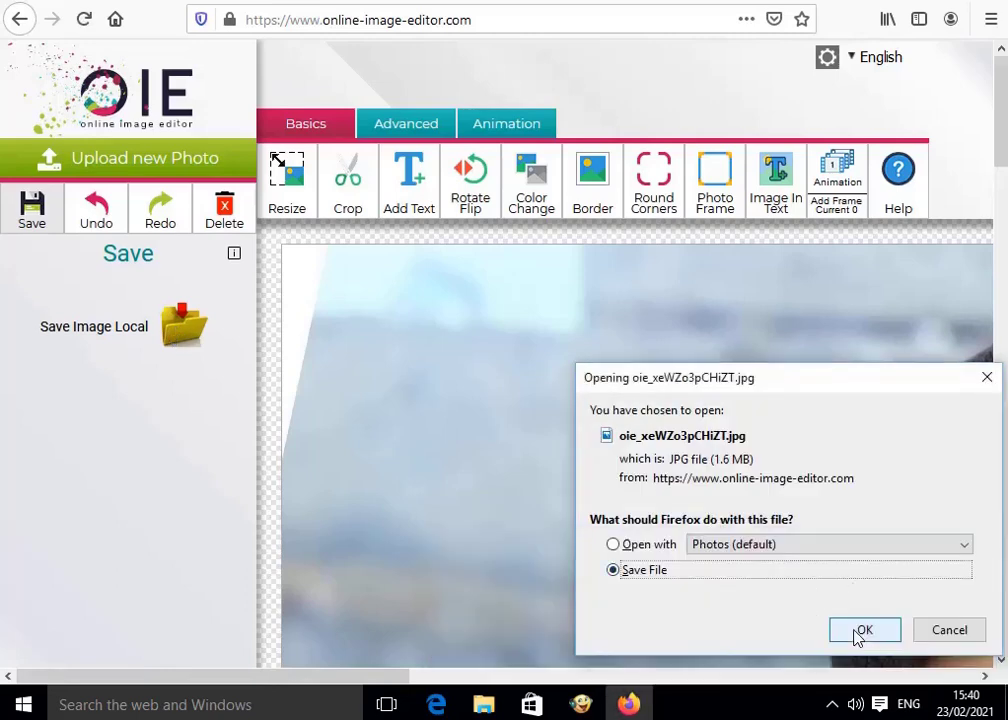
pyautogui.click(864, 630)
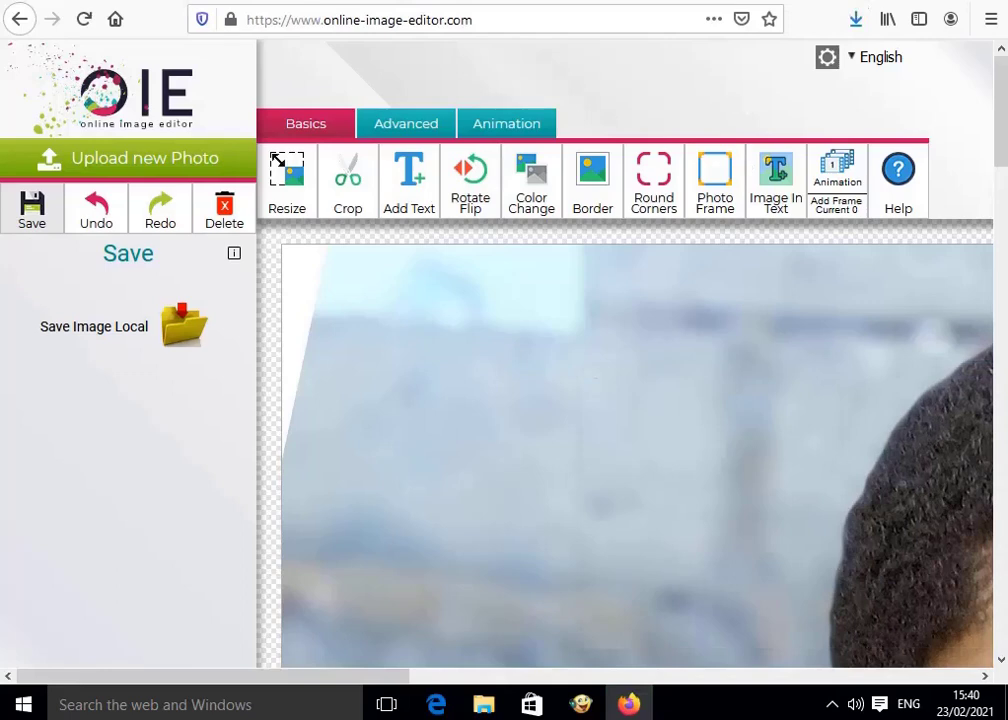
pyautogui.click(855, 20)
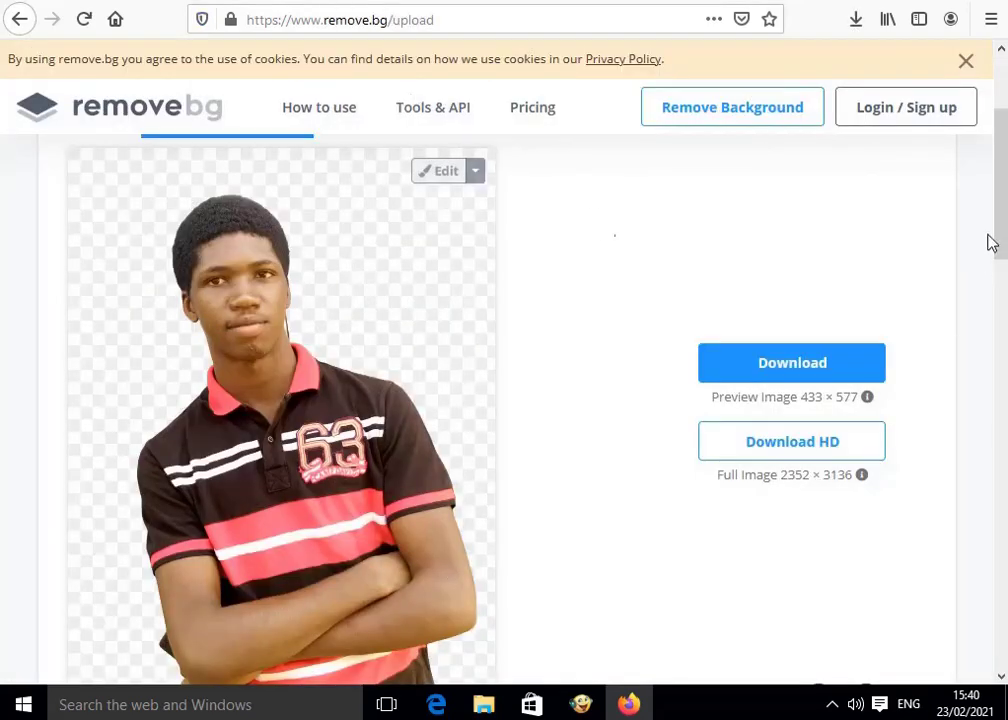
# Switch to remove.bg and upload the straightened, cropped photo to have its background removed.
pyautogui.moveTo(1003, 232); pyautogui.dragTo(1004, 170)
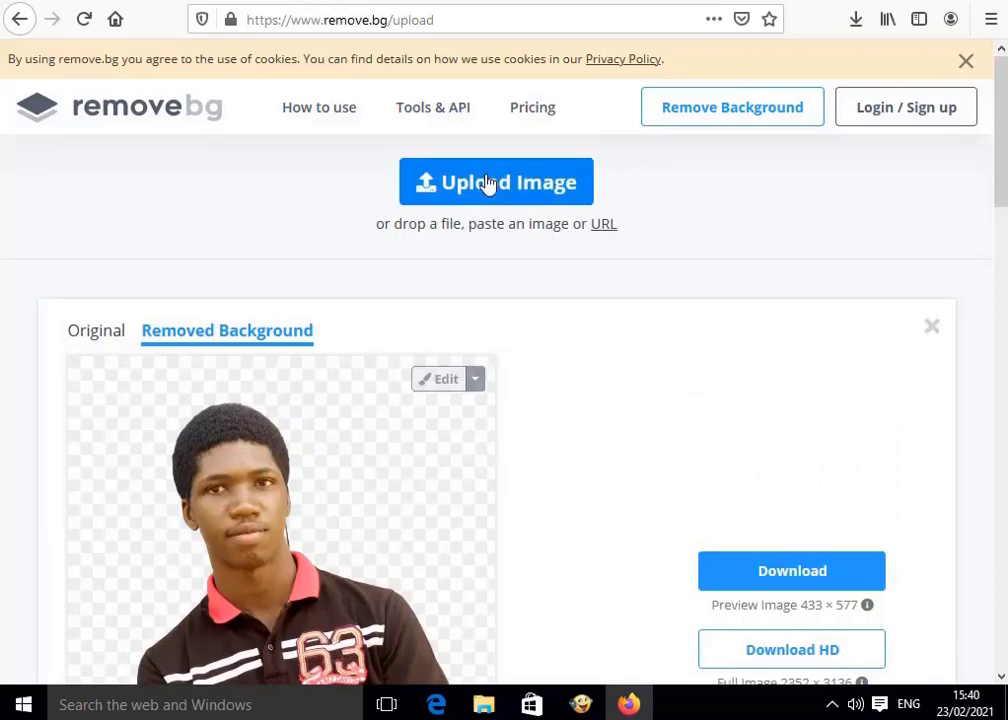
pyautogui.click(104, 337)
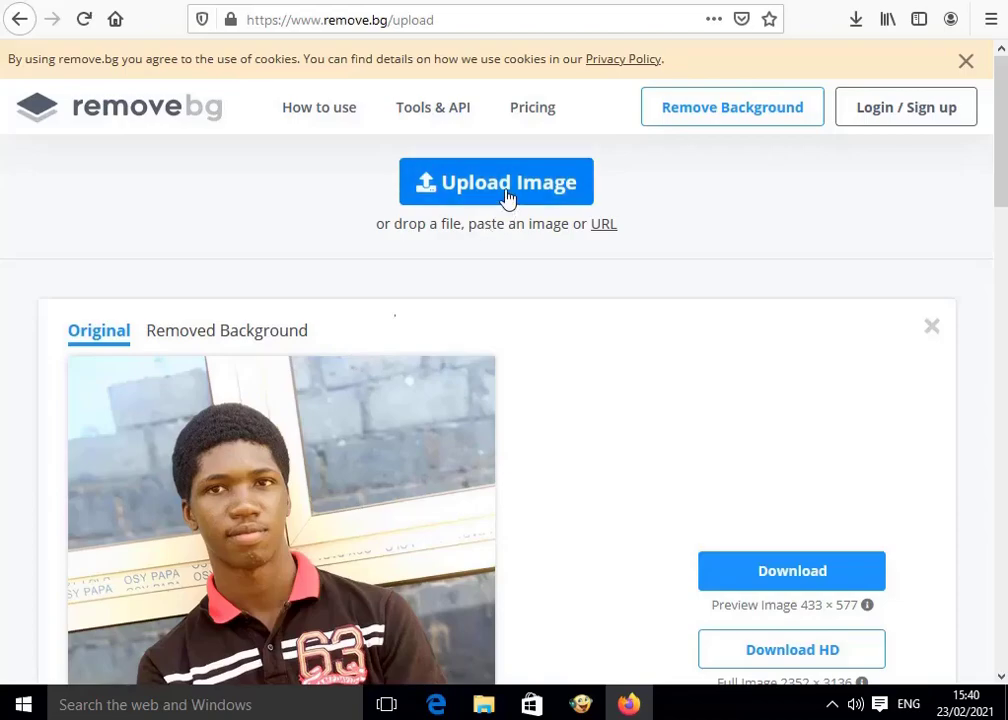
pyautogui.click(508, 198)
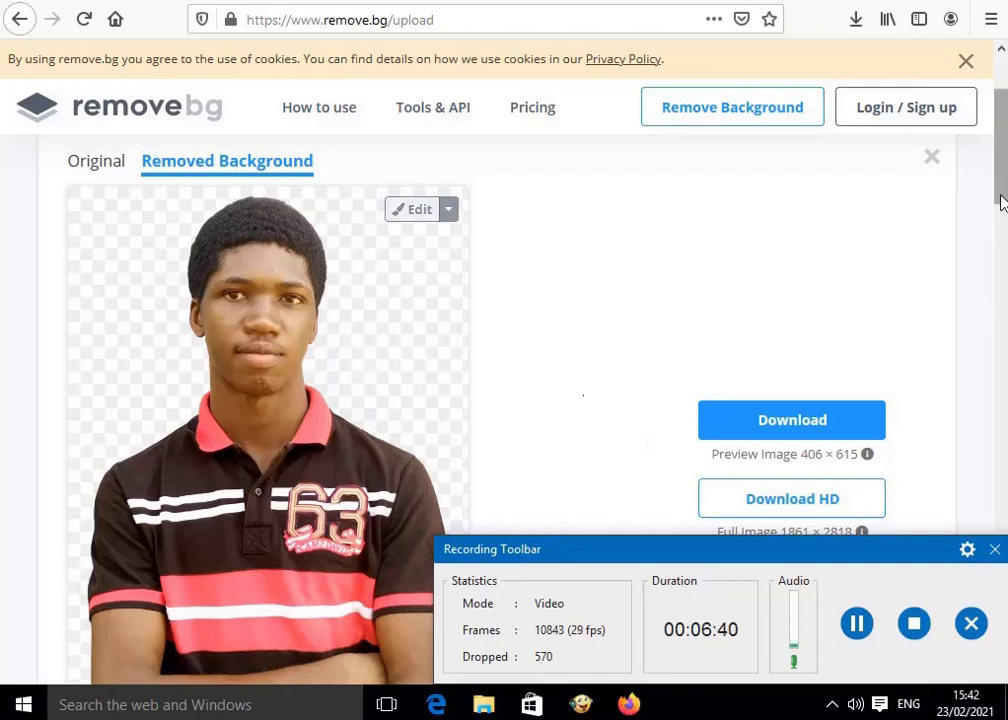
# Compare the cutout with the original photo and open the cutout in the background editor.
pyautogui.scroll(-4, 1001, 201)
pyautogui.scroll(5, 1001, 201)
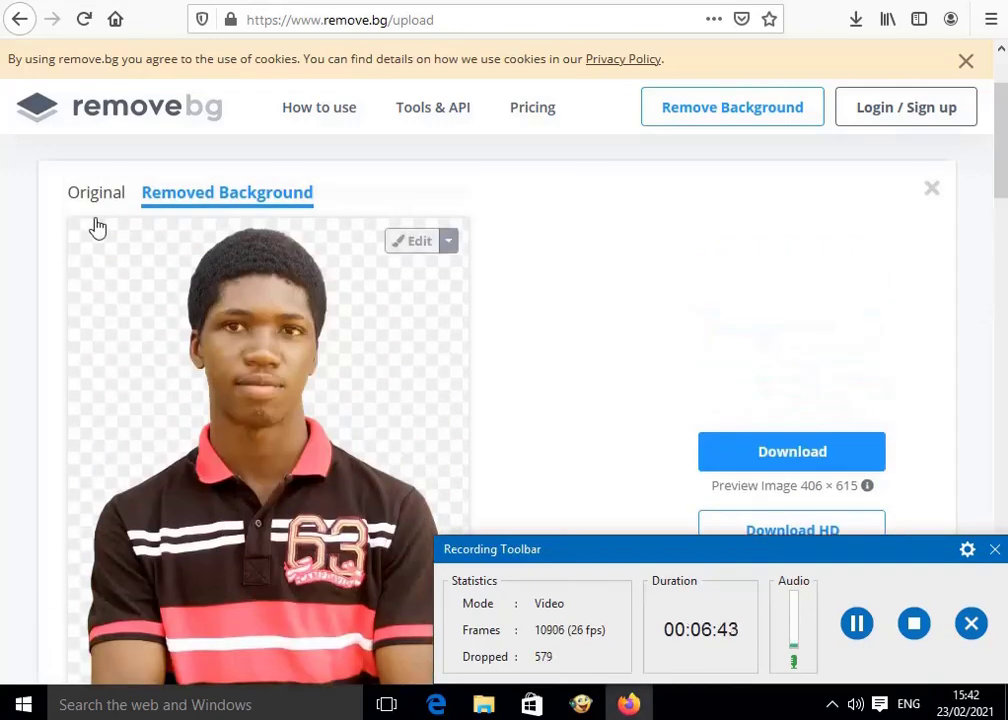
pyautogui.click(85, 203)
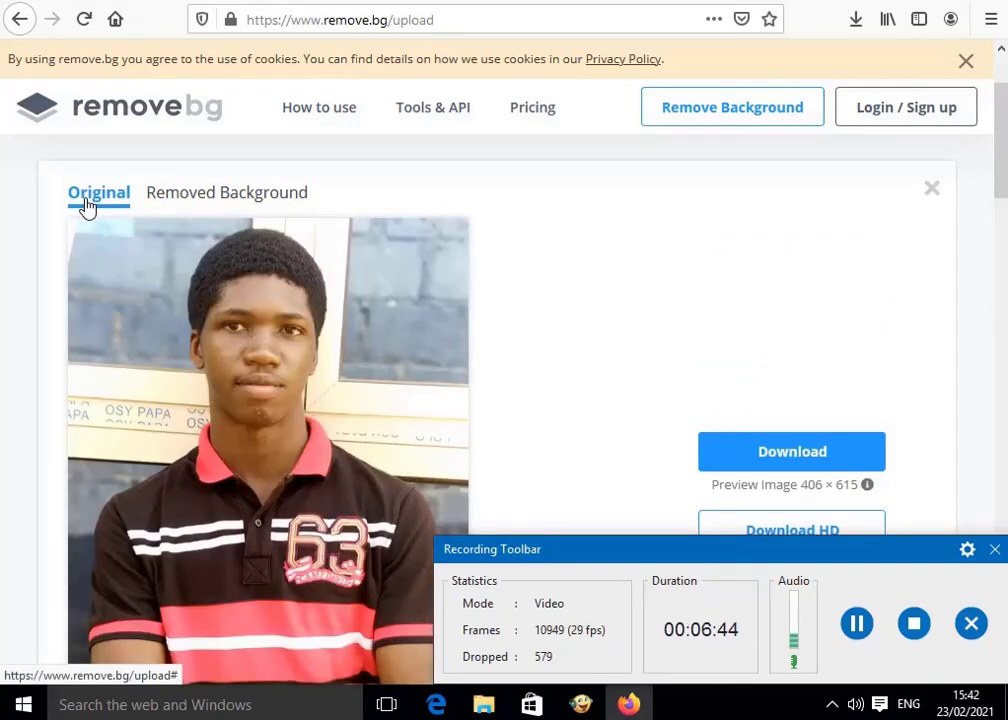
pyautogui.click(212, 201)
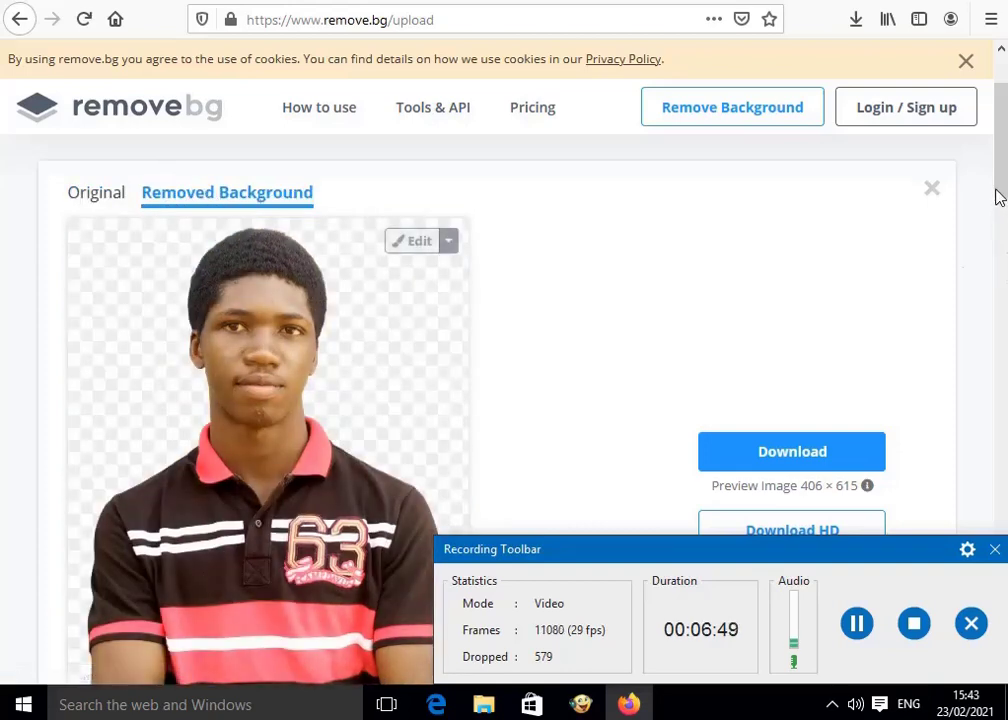
pyautogui.moveTo(996, 197); pyautogui.dragTo(993, 213)
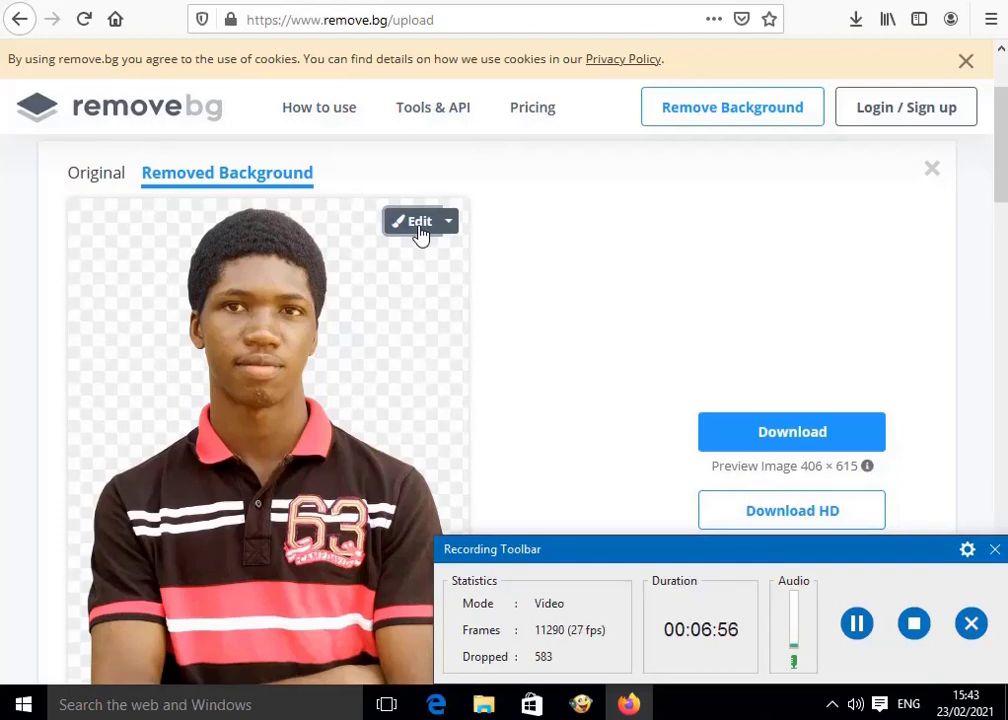
pyautogui.click(995, 550)
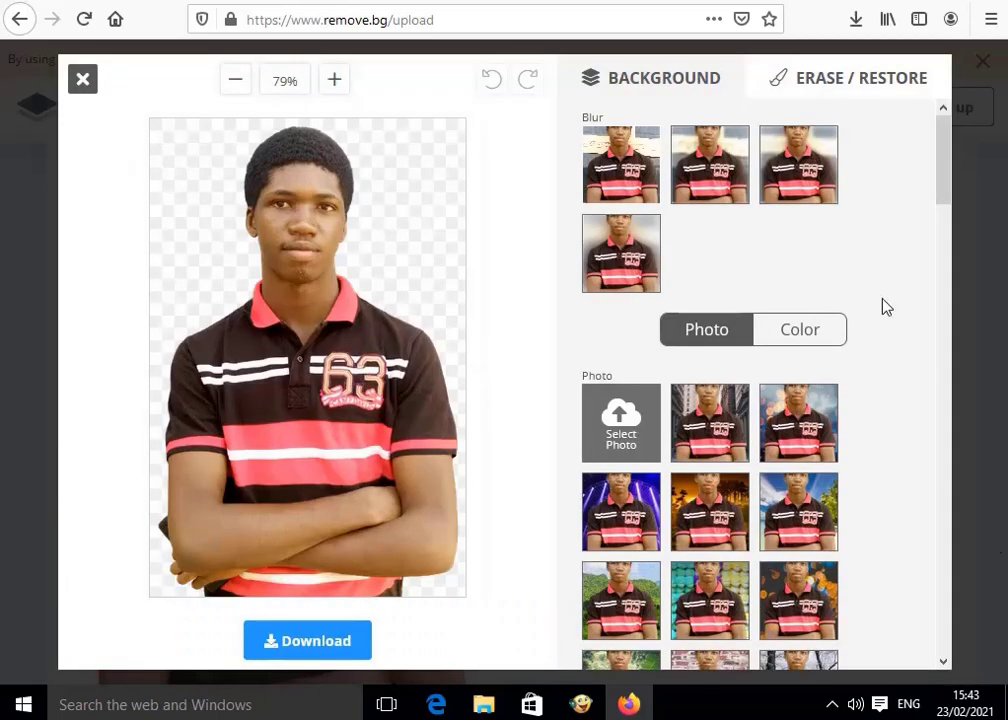
# Try the orange sunset forest photo as the background with each of the three increasing blur levels.
pyautogui.moveTo(947, 193); pyautogui.dragTo(947, 236)
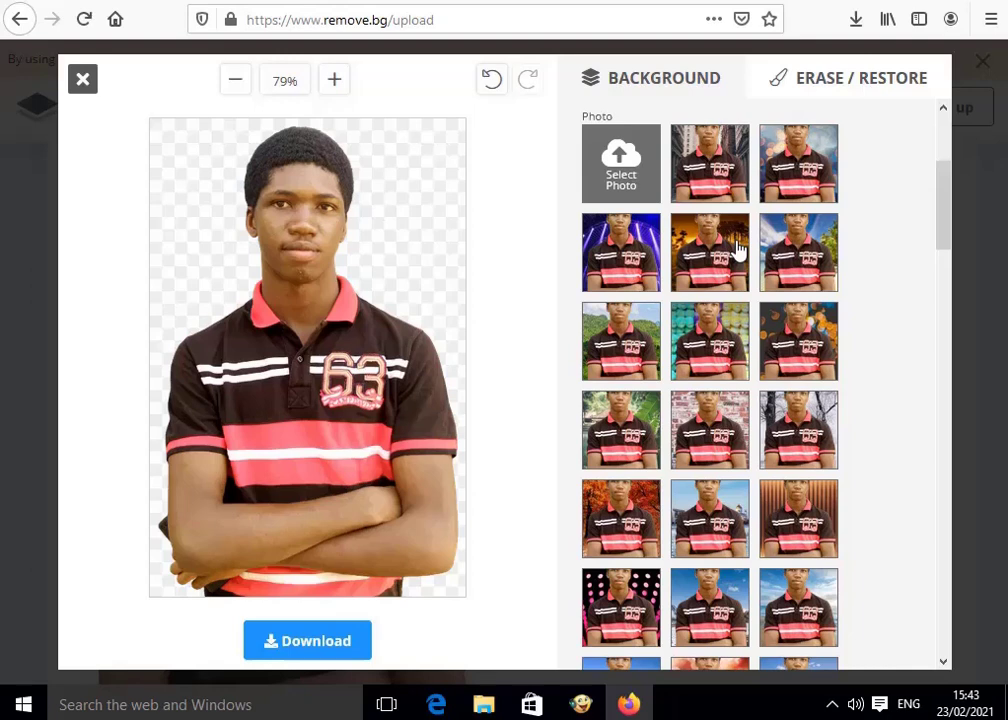
pyautogui.click(716, 262)
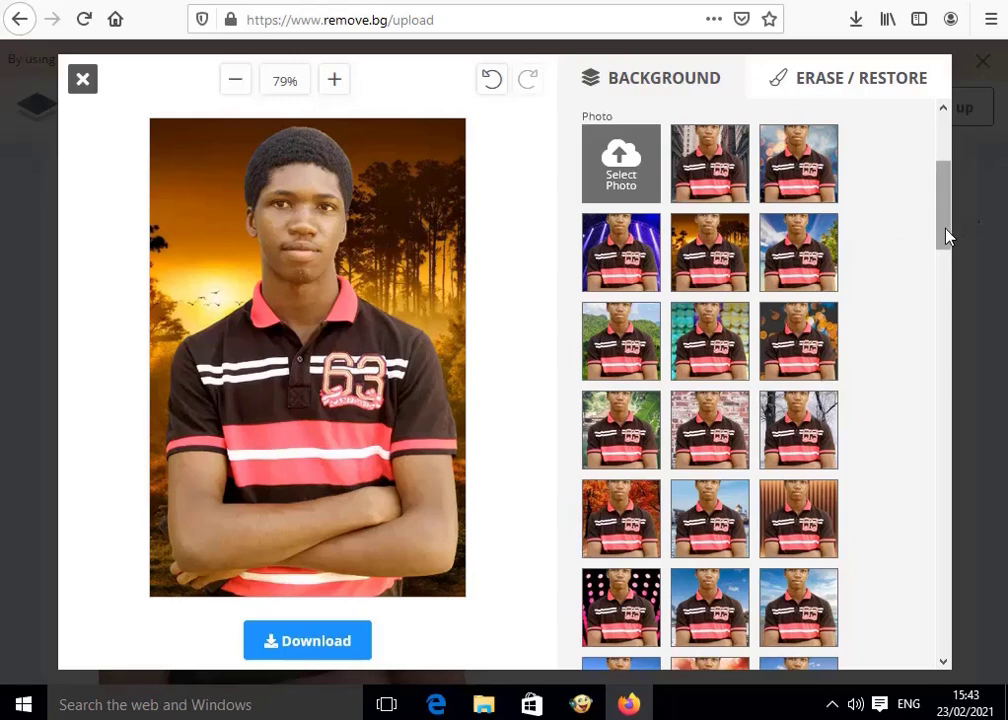
pyautogui.moveTo(947, 234); pyautogui.dragTo(945, 168)
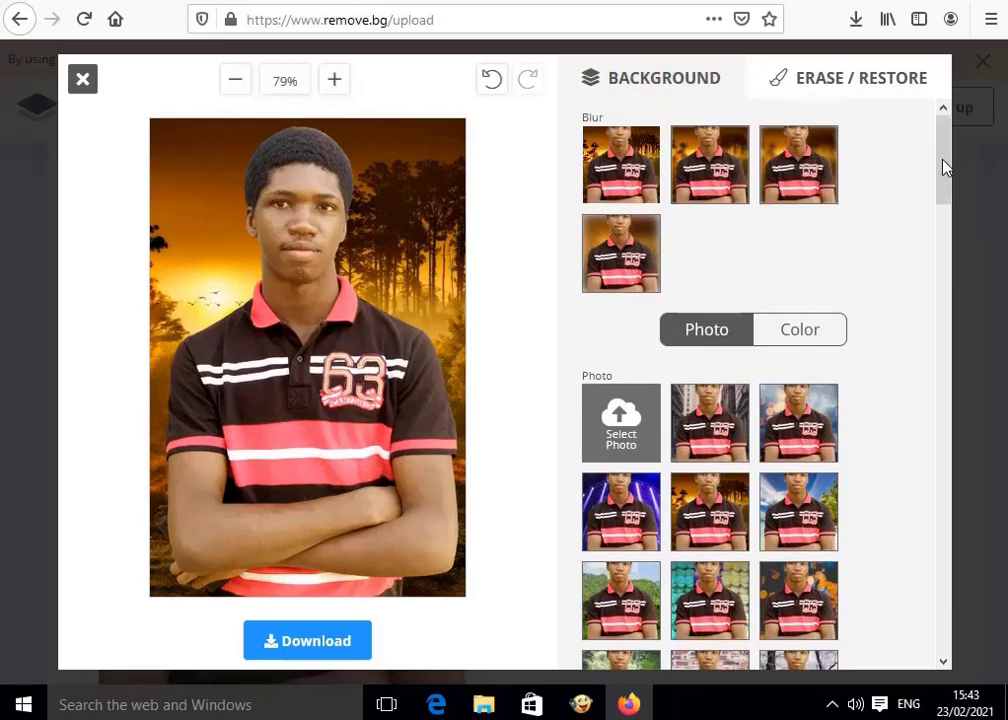
pyautogui.click(722, 197)
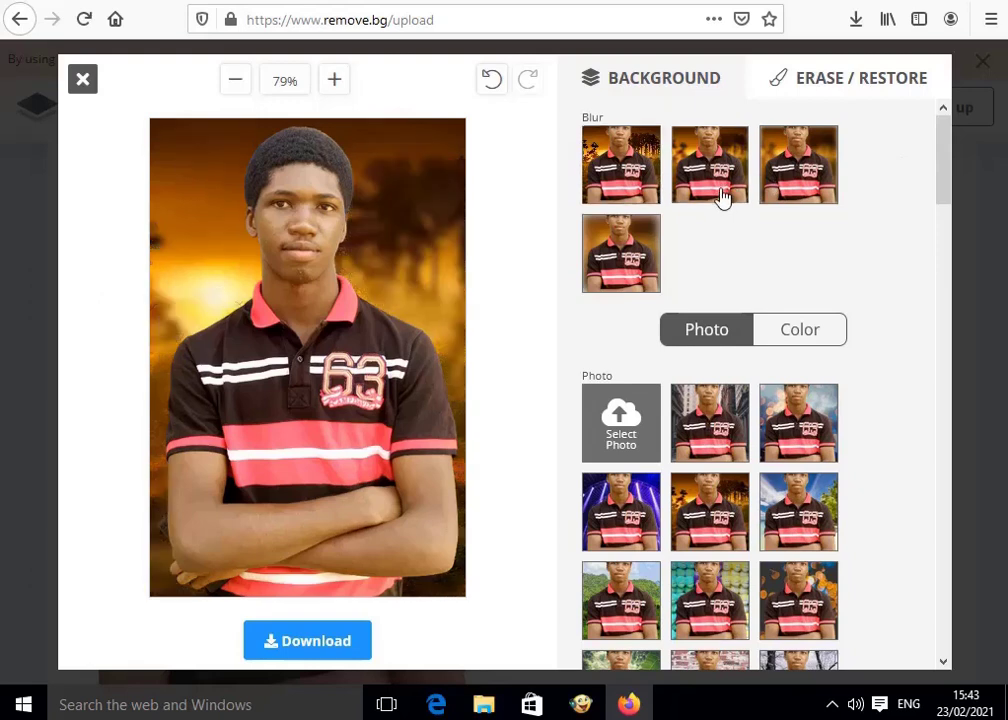
pyautogui.click(795, 174)
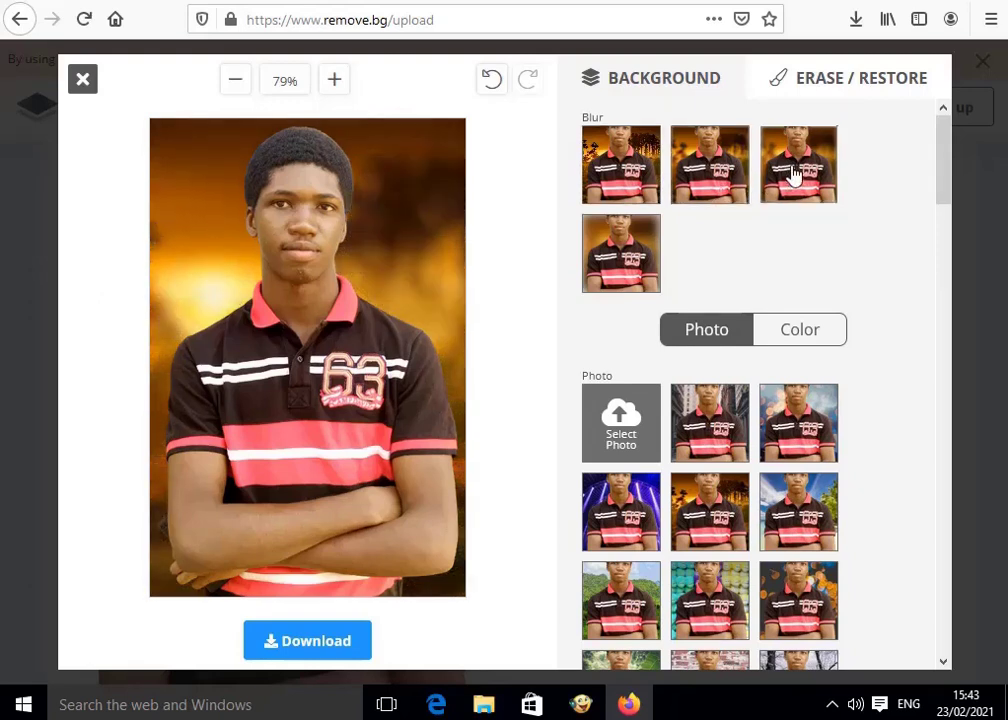
pyautogui.click(620, 260)
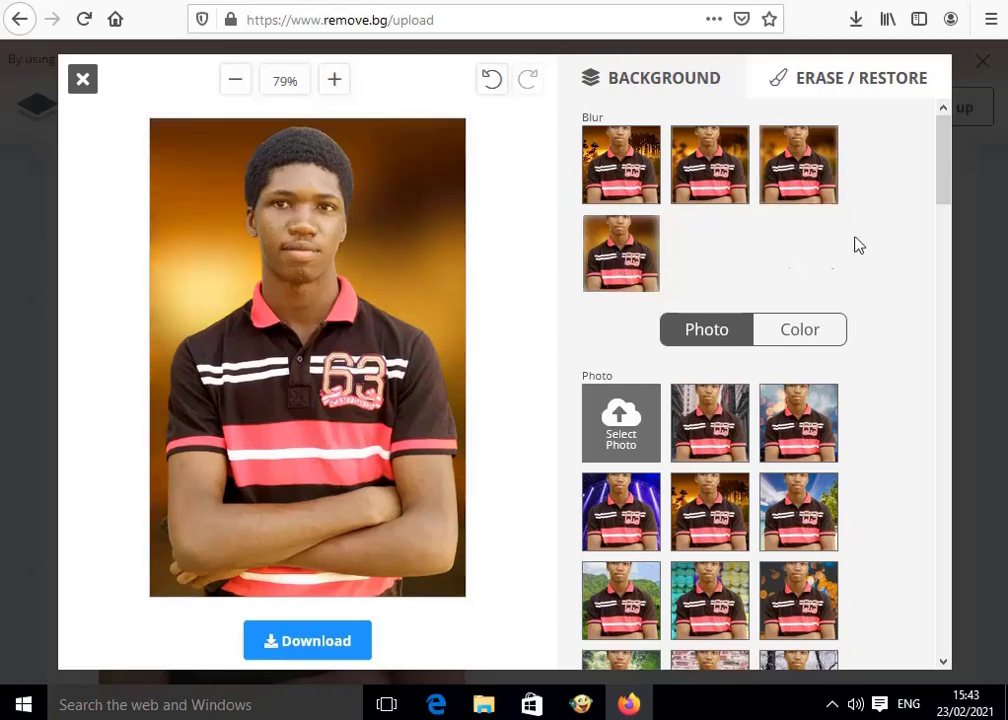
# Set the brick wall photo as the portrait's background and give it the lightest blur.
pyautogui.moveTo(943, 153); pyautogui.dragTo(934, 226)
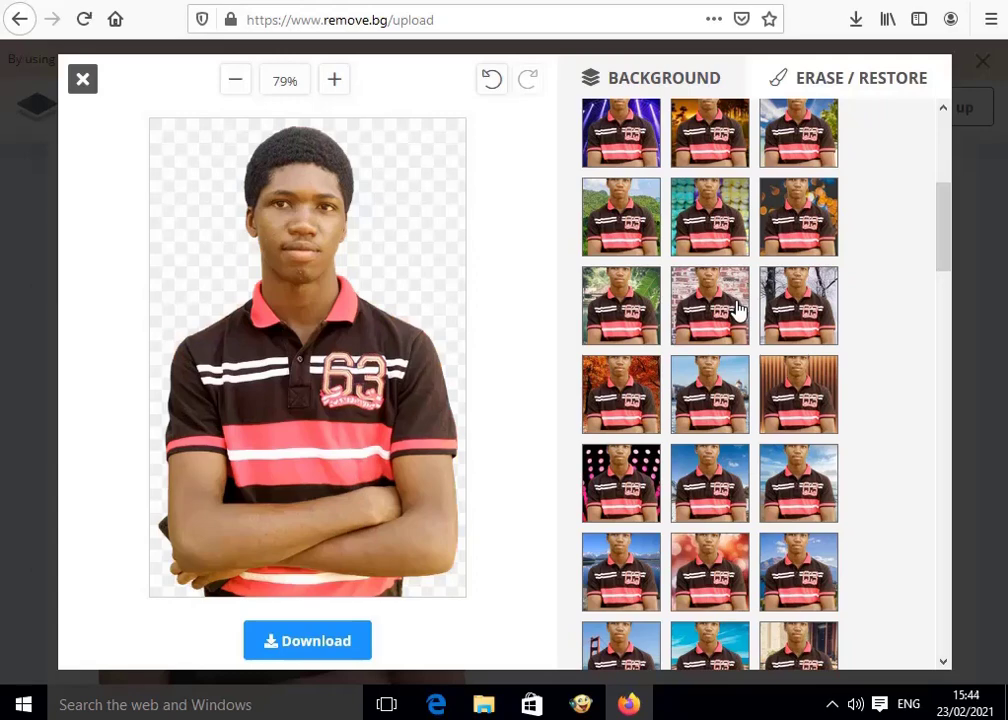
pyautogui.moveTo(947, 247); pyautogui.dragTo(945, 175)
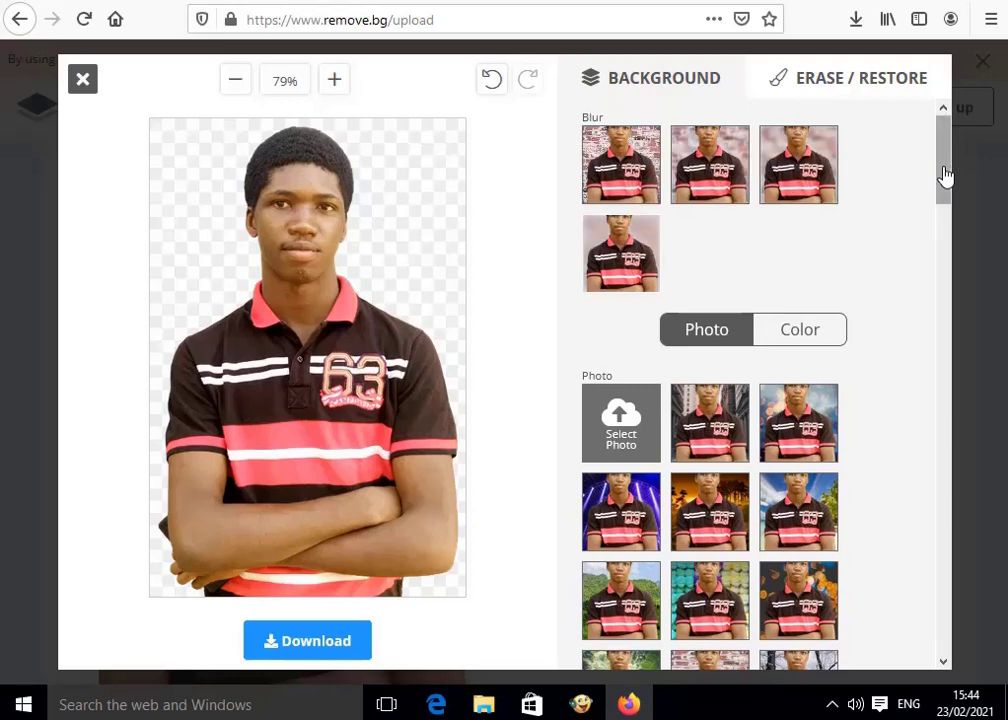
pyautogui.click(834, 194)
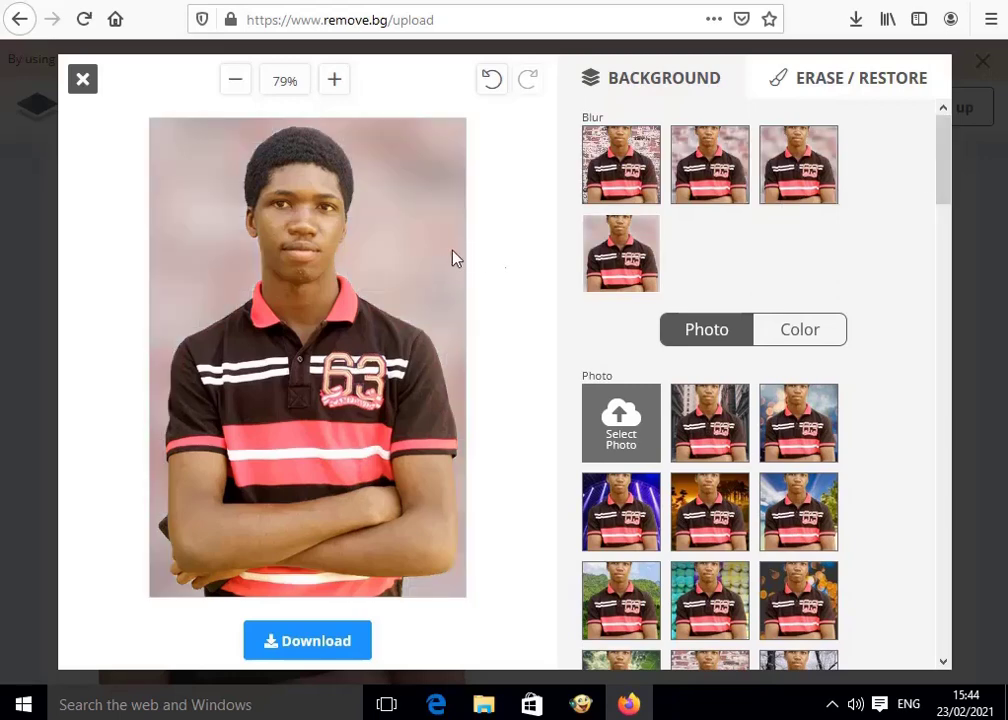
pyautogui.click(693, 188)
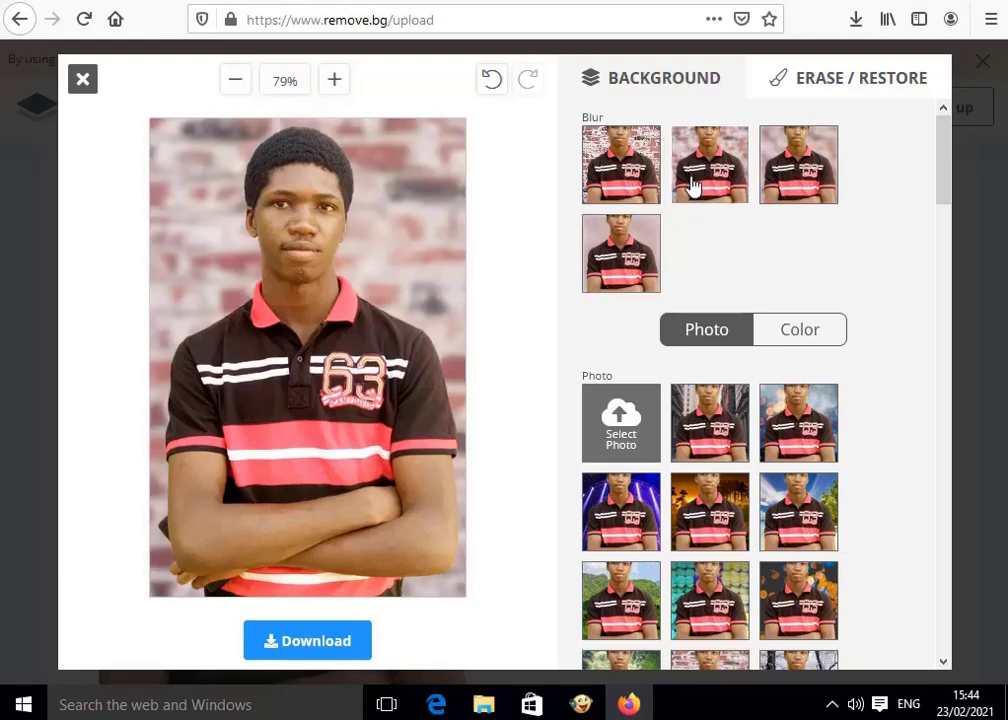
pyautogui.click(818, 150)
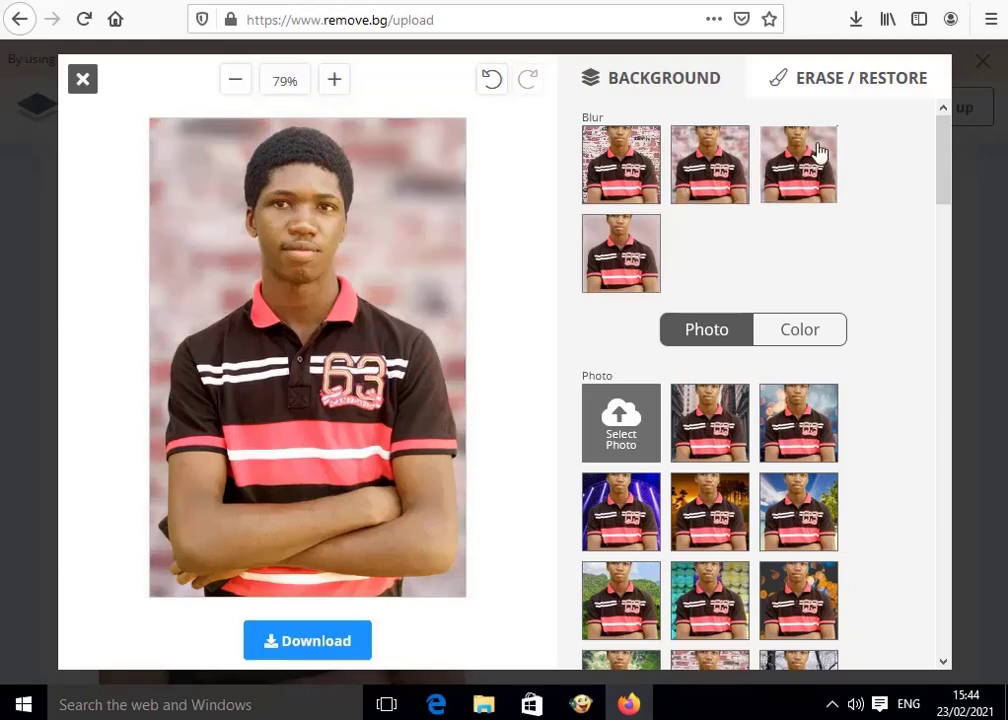
pyautogui.click(728, 160)
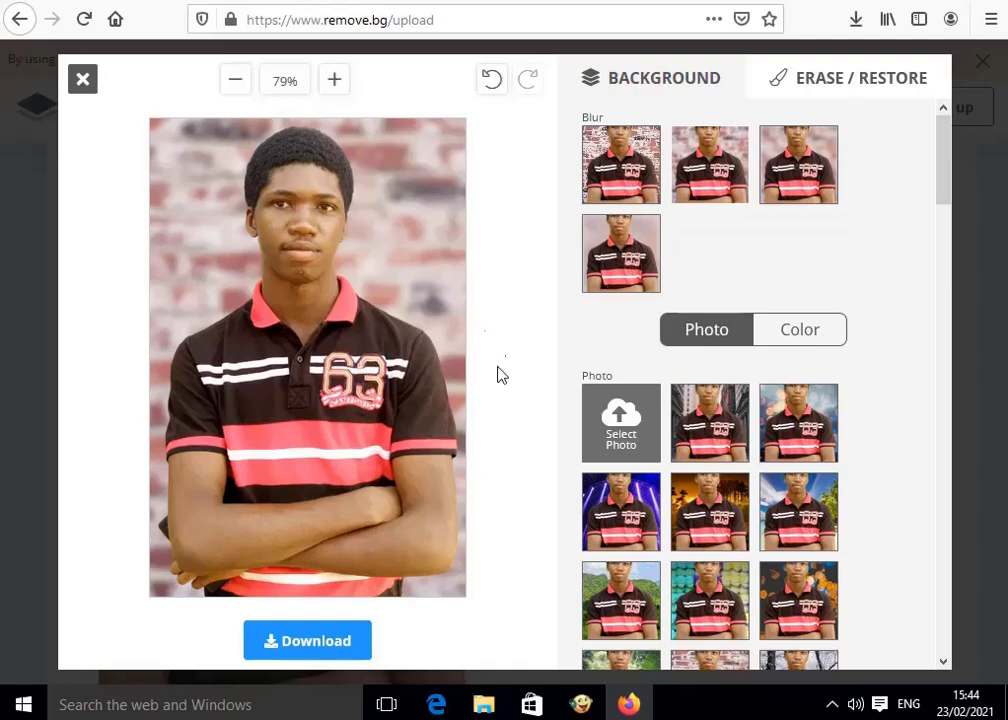
# Download the portrait with its blurred brick wall background and save it as a PNG file.
pyautogui.click(340, 651)
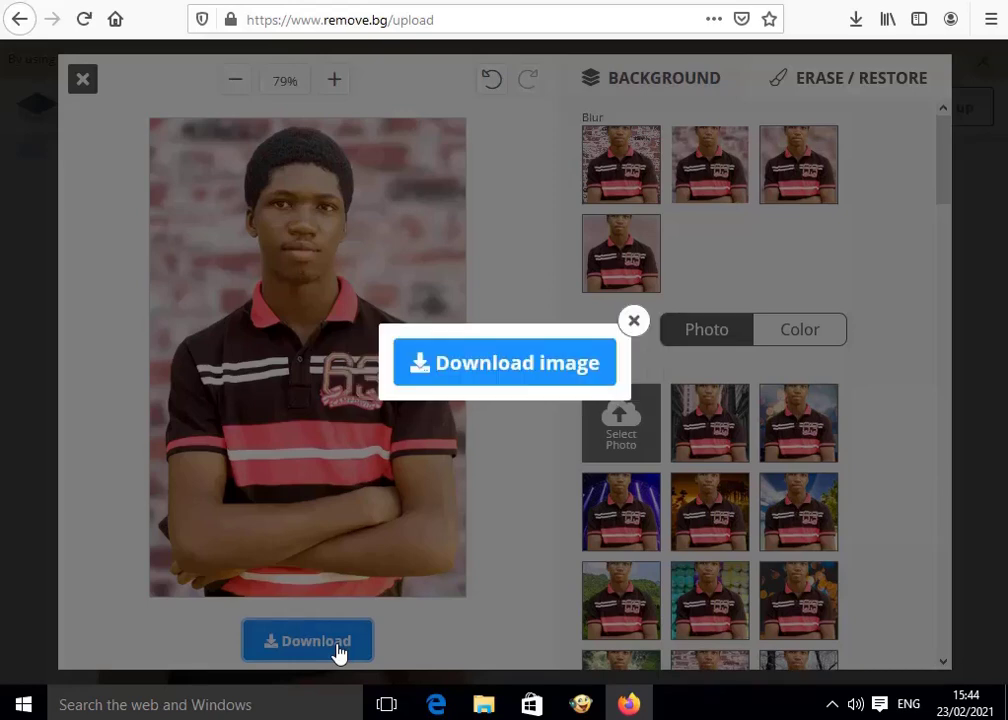
pyautogui.click(530, 371)
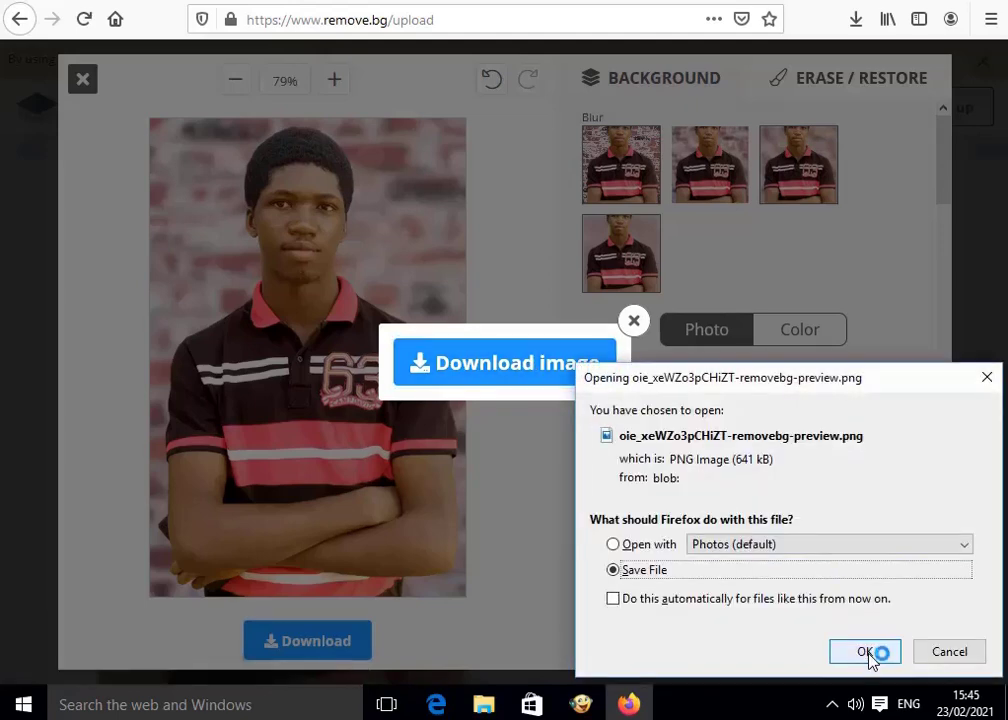
pyautogui.click(866, 652)
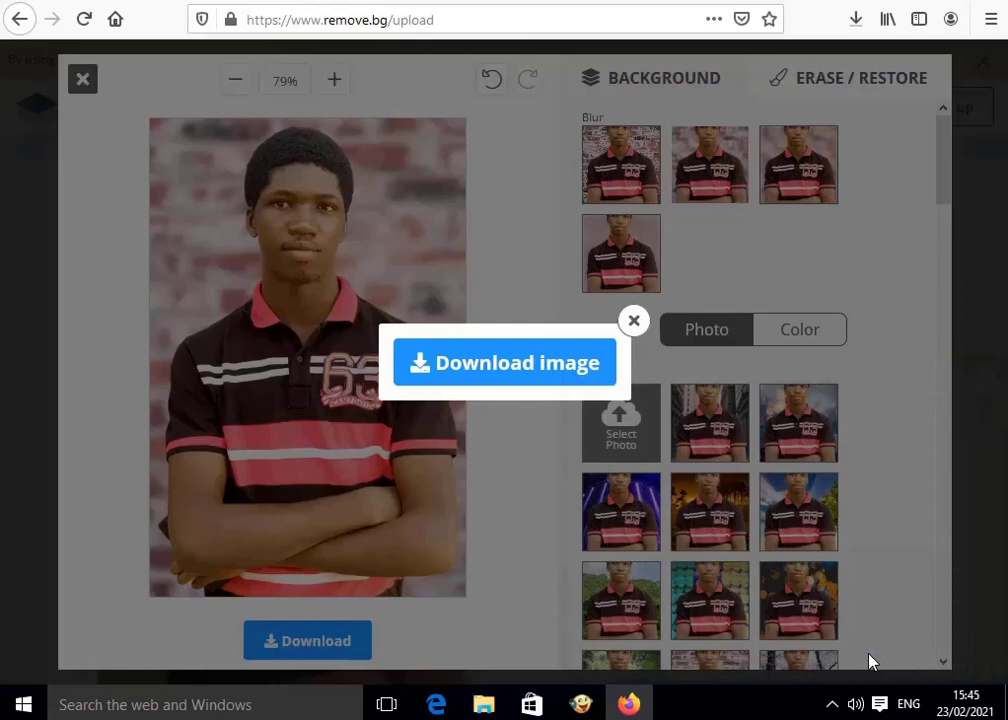
# Open the downloaded PNG in Photos, inspect the finished portrait, and close the viewer.
pyautogui.click(852, 20)
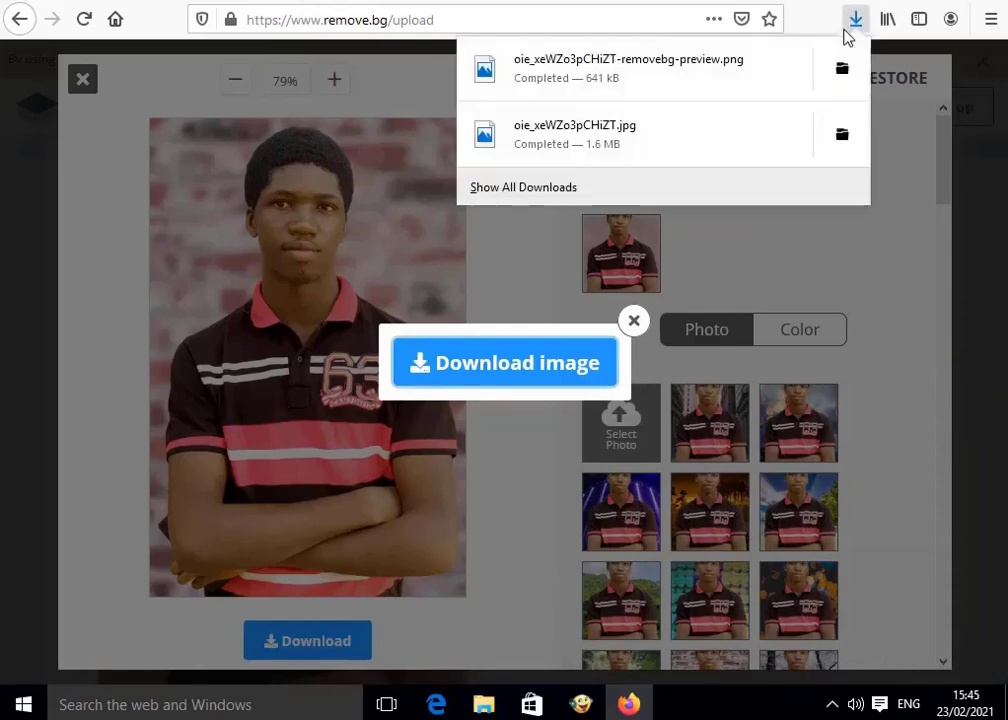
pyautogui.click(793, 92)
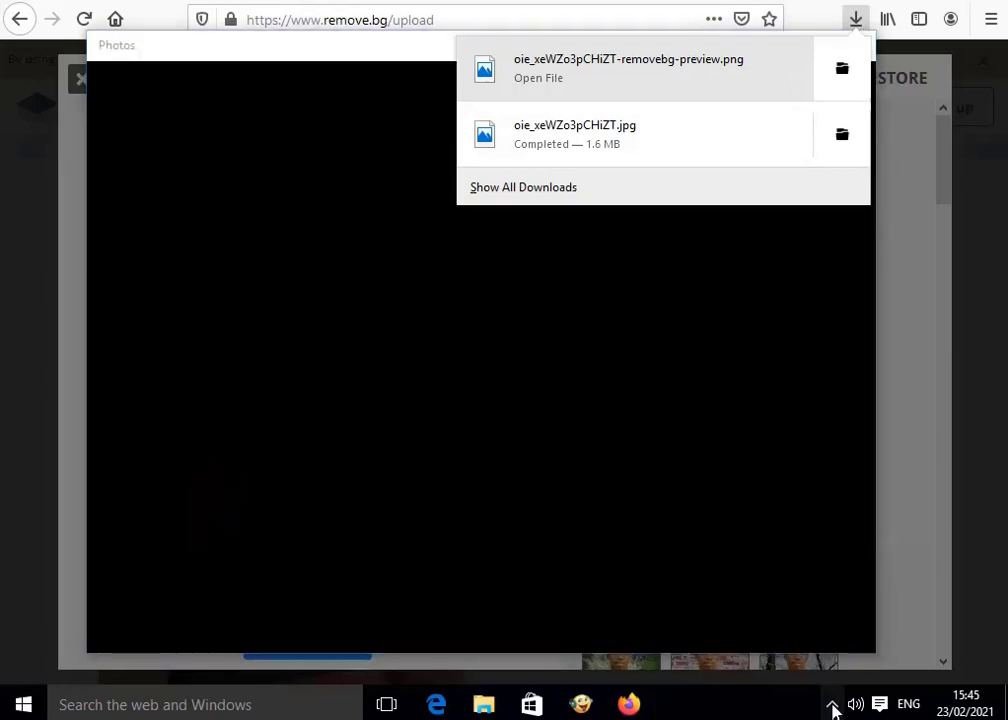
pyautogui.click(832, 704)
pyautogui.click(832, 664)
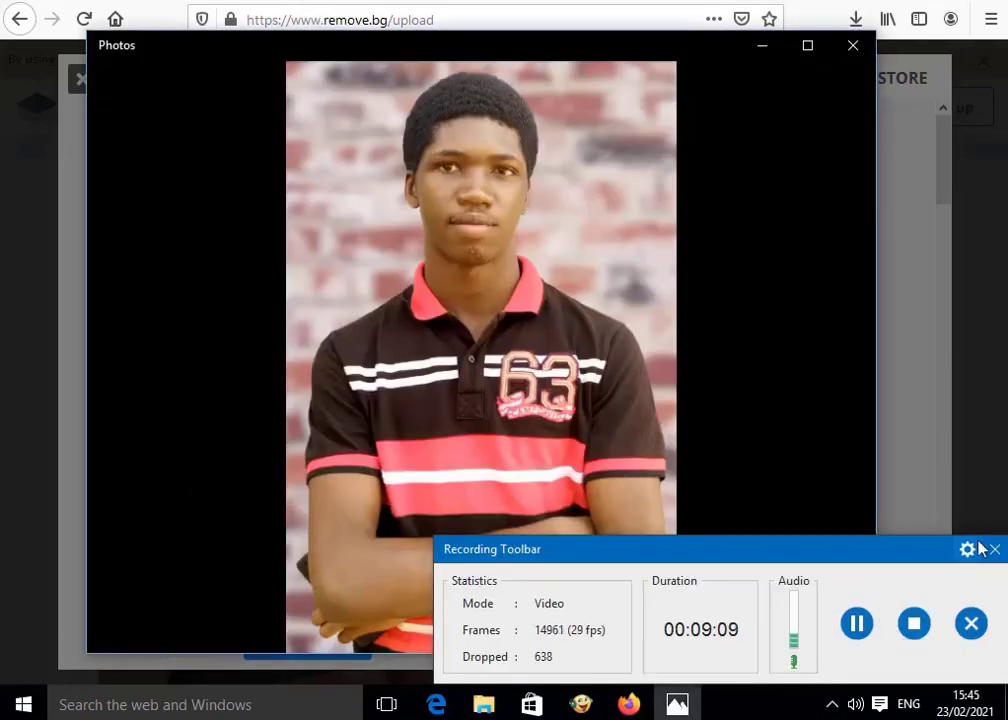
pyautogui.click(995, 551)
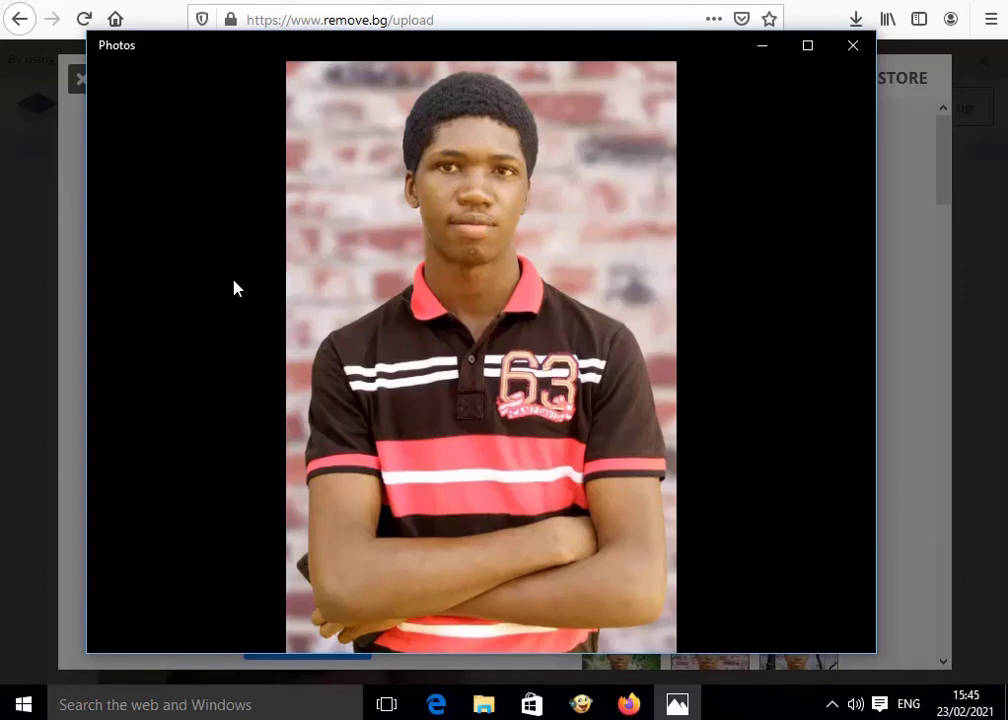
pyautogui.click(853, 47)
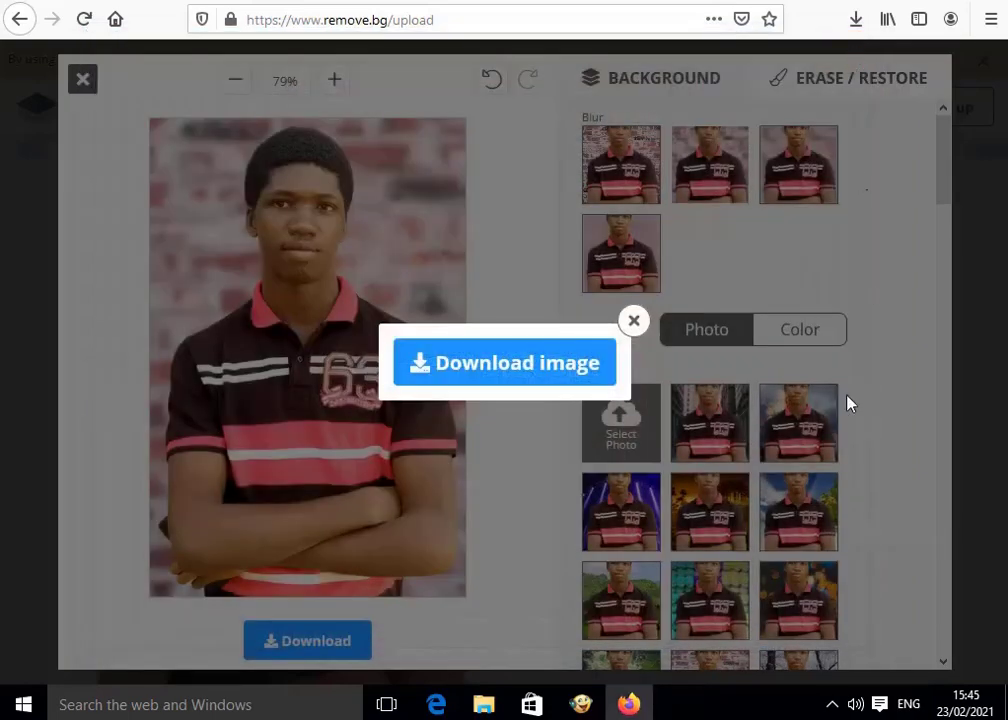
pyautogui.click(832, 704)
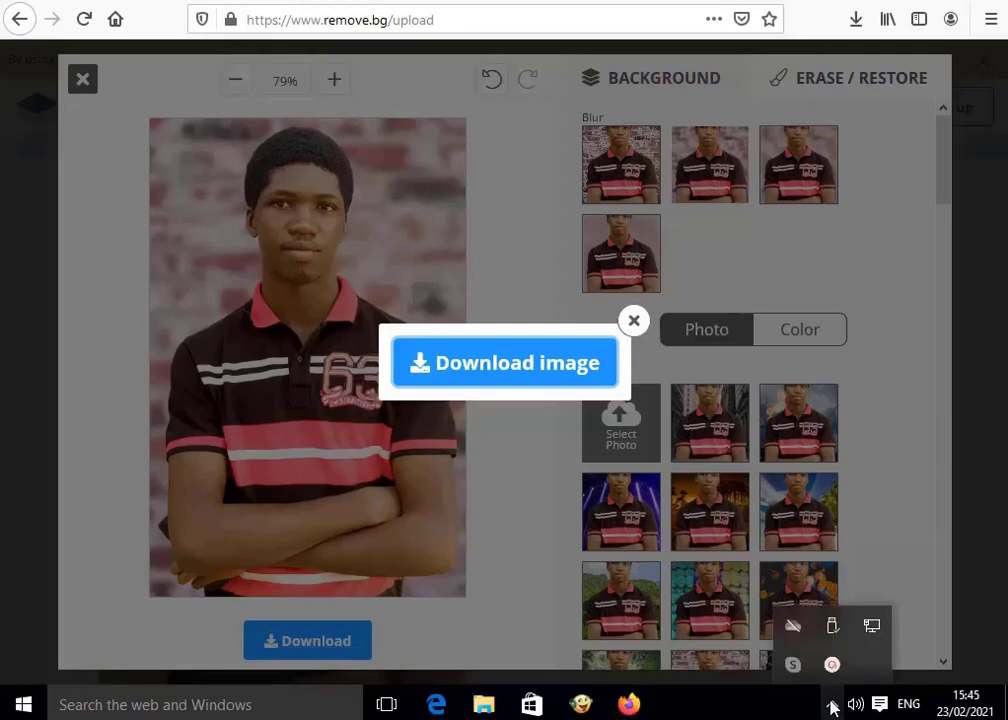
pyautogui.click(832, 664)
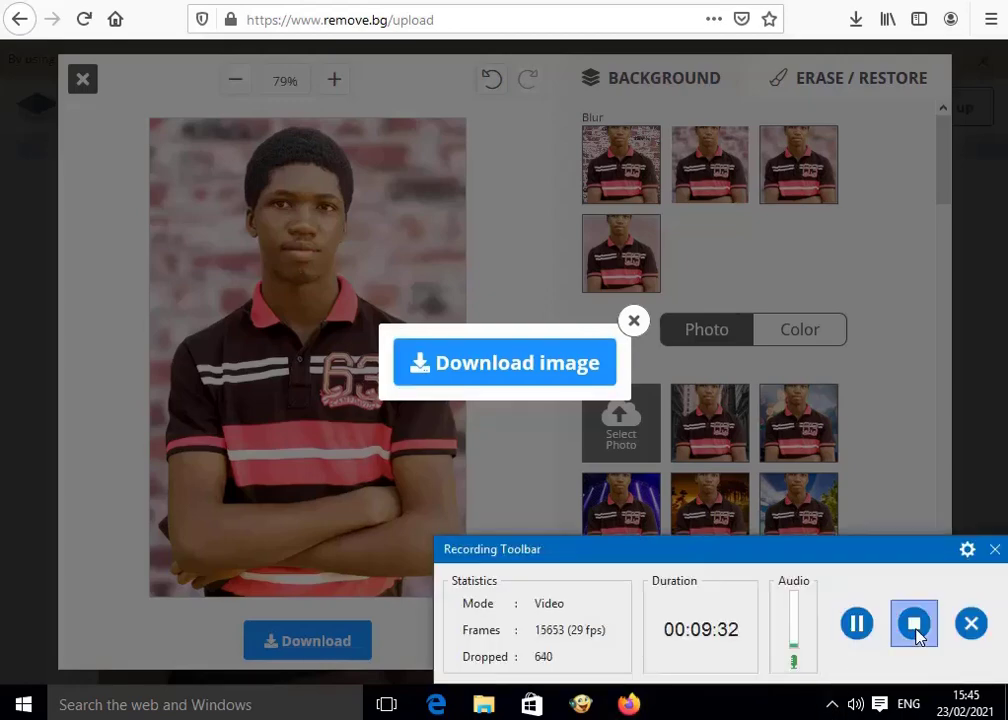
pyautogui.click(914, 624)
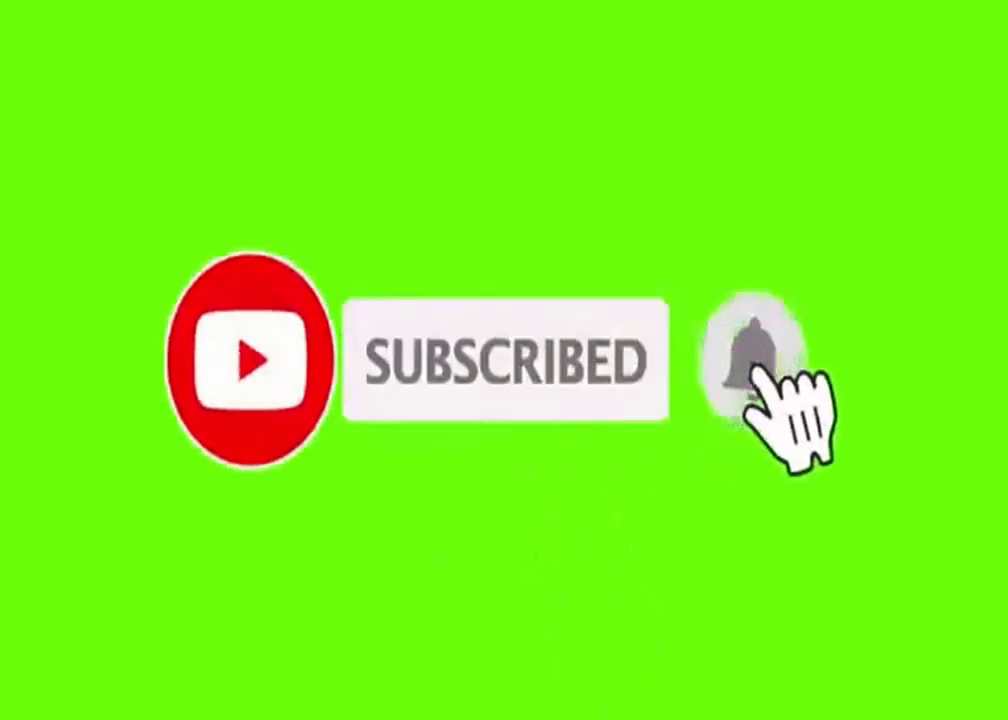